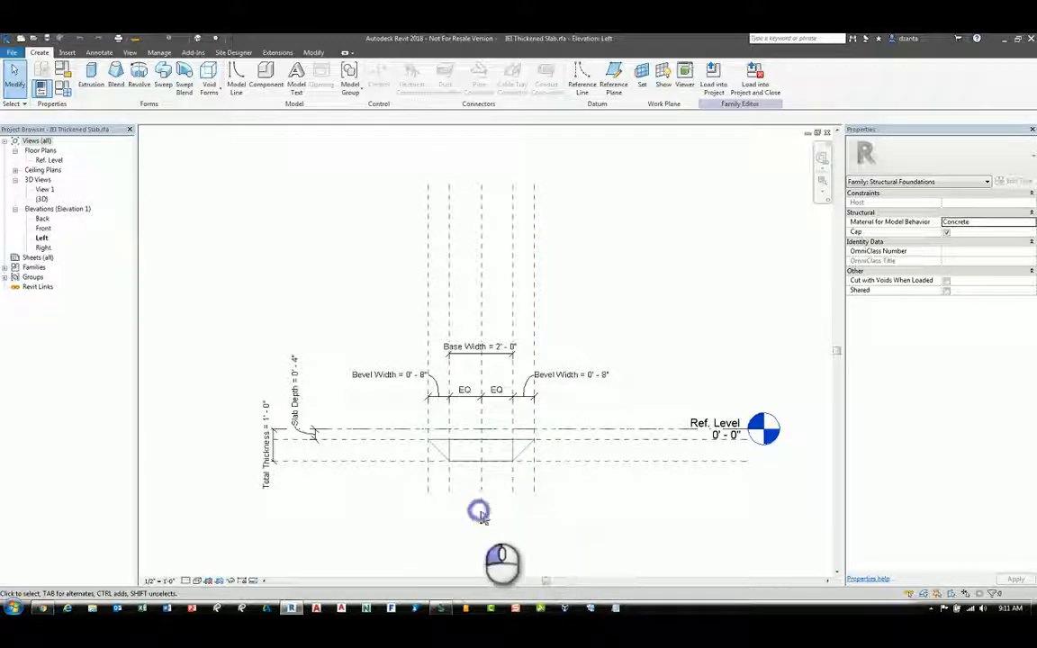
# - Create a new project from the Structural Template
pyautogui.scroll(3, 481, 510)
pyautogui.moveTo(486, 511); pyautogui.dragTo(541, 502, button='middle')
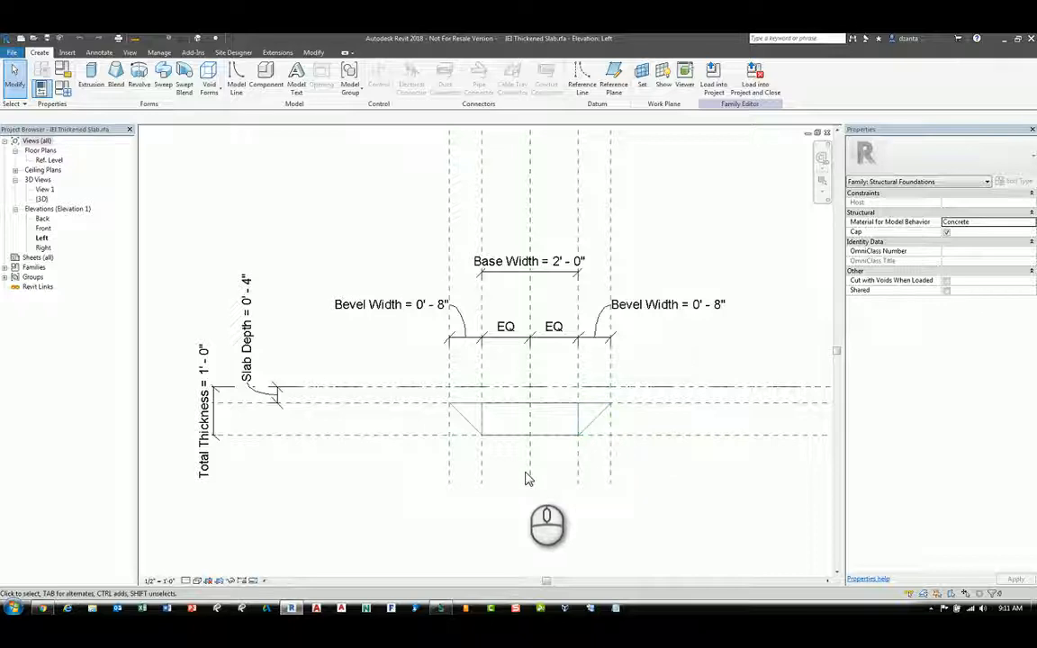
pyautogui.click(19, 39)
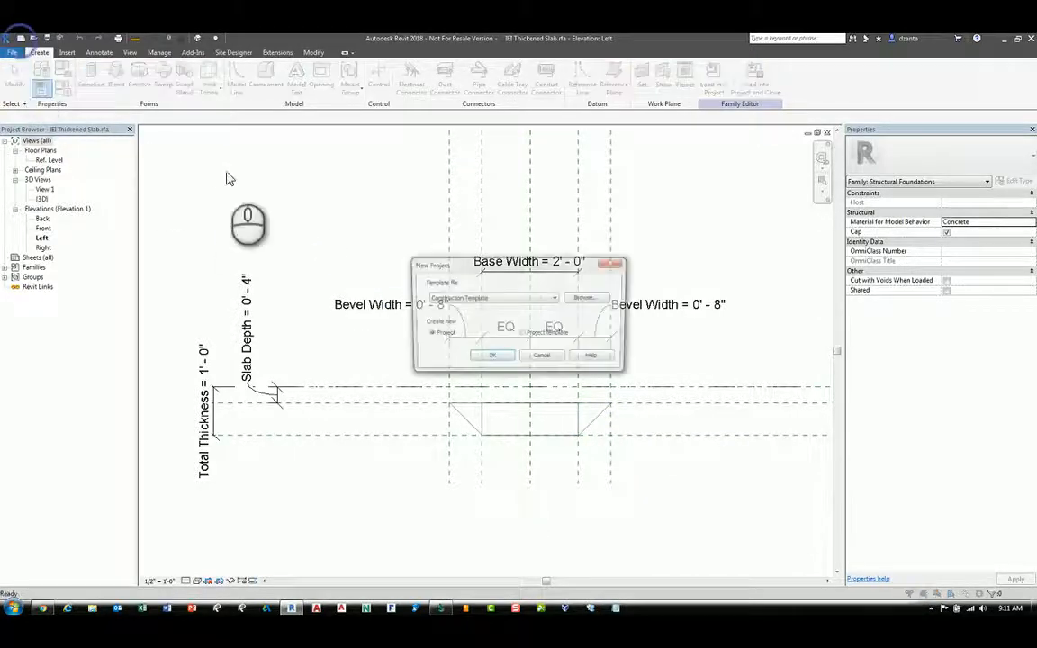
pyautogui.click(461, 304)
pyautogui.click(464, 326)
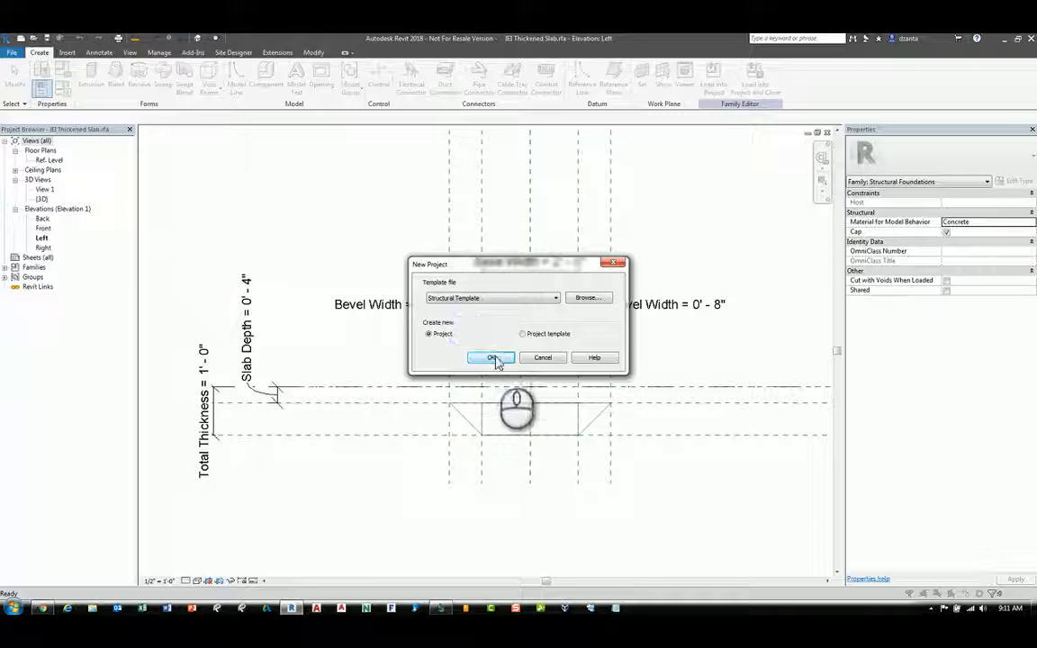
pyautogui.click(494, 358)
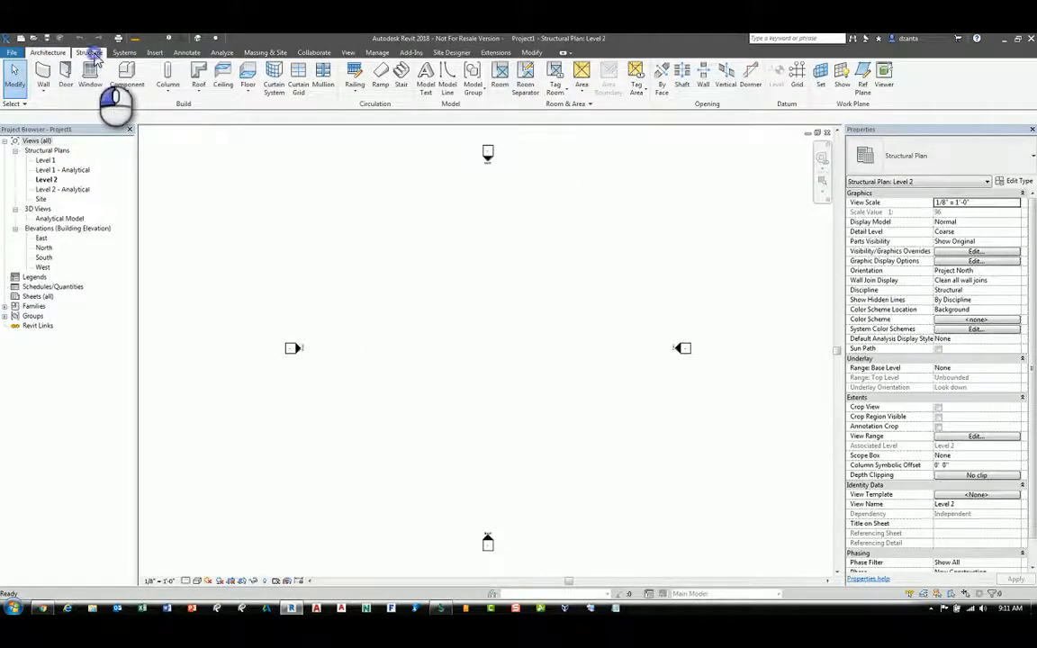
# - Draw two chained structural walls near the middle of the Level 2 plan: one horizontal about 17'-6" long, one angled down at about 70°
pyautogui.click(93, 56)
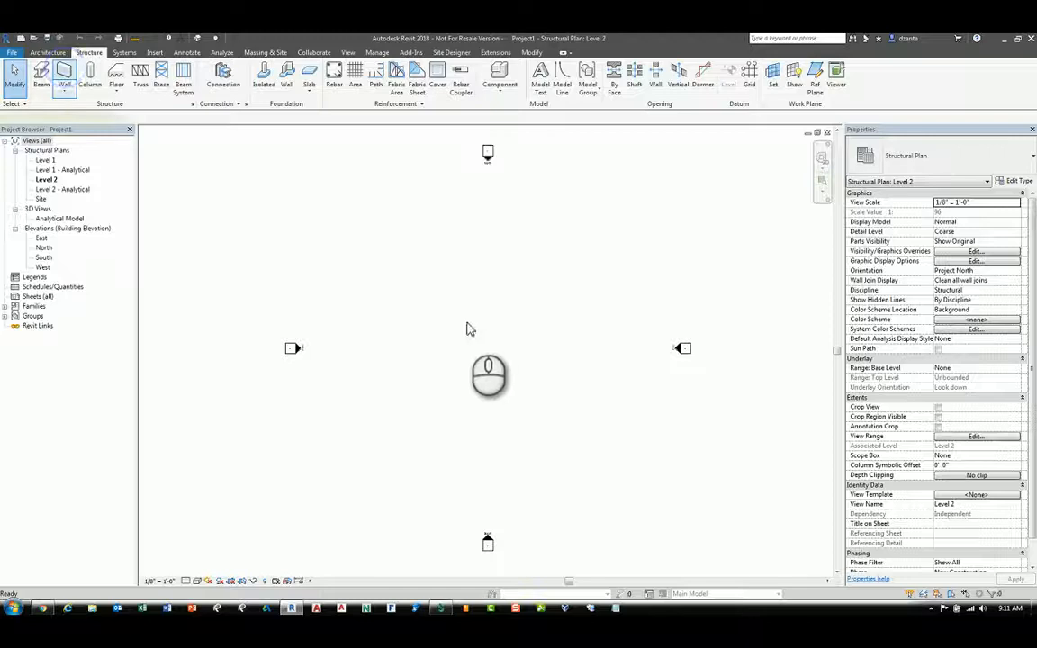
pyautogui.click(461, 326)
pyautogui.click(507, 326)
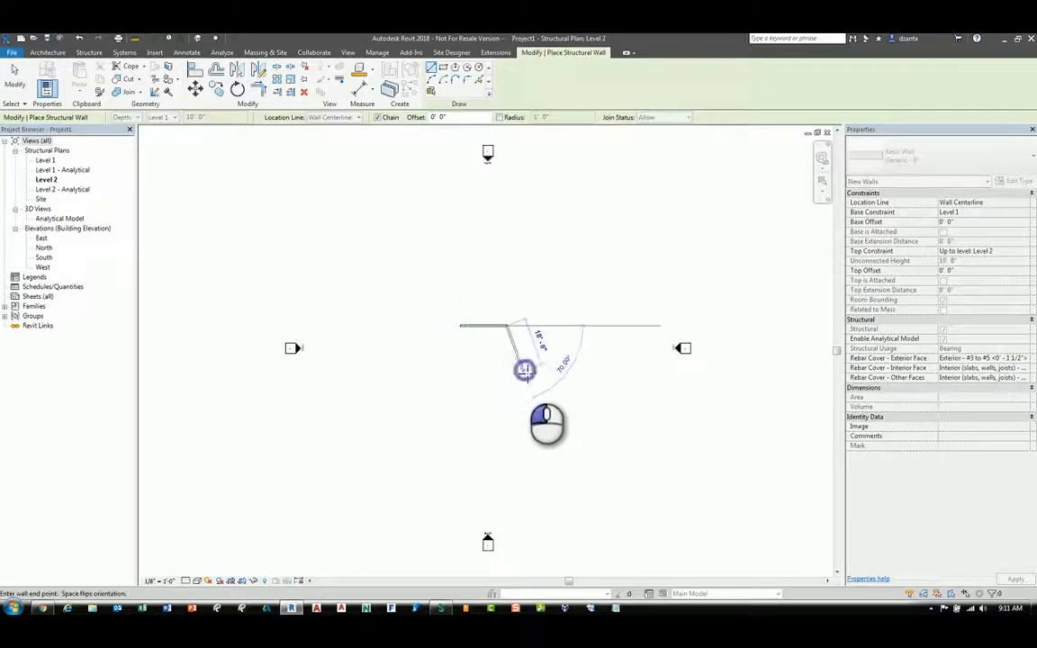
pyautogui.click(525, 369)
# - Open the Level 1 structural plan and close the Level 2 plan
pyautogui.doubleClick(45, 160)
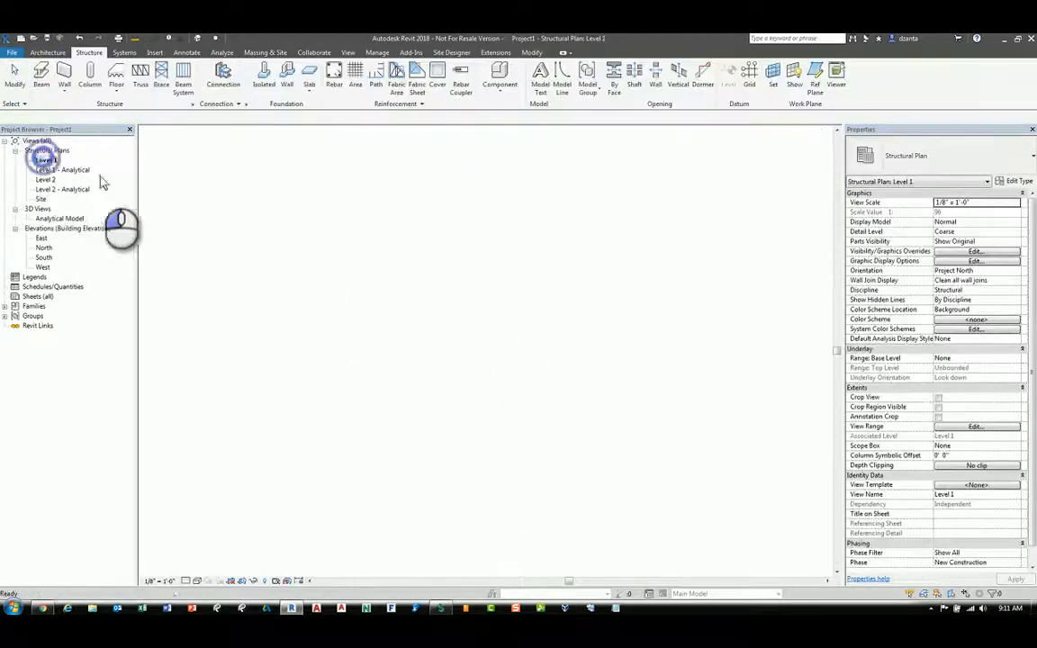
pyautogui.hotkey('ctrl', 'Tab')
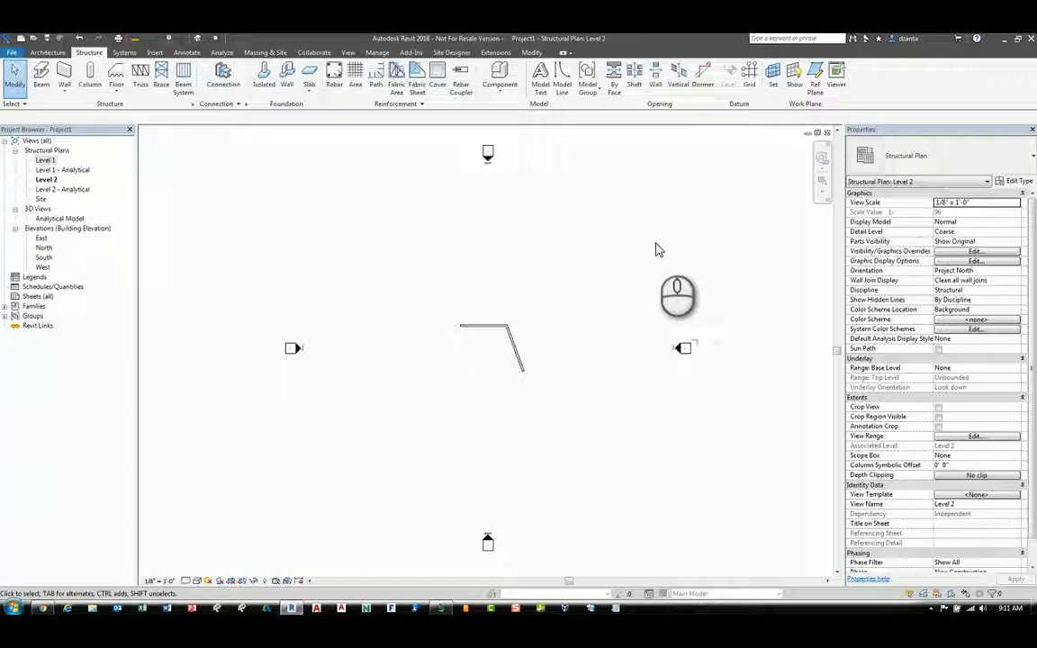
pyautogui.click(828, 133)
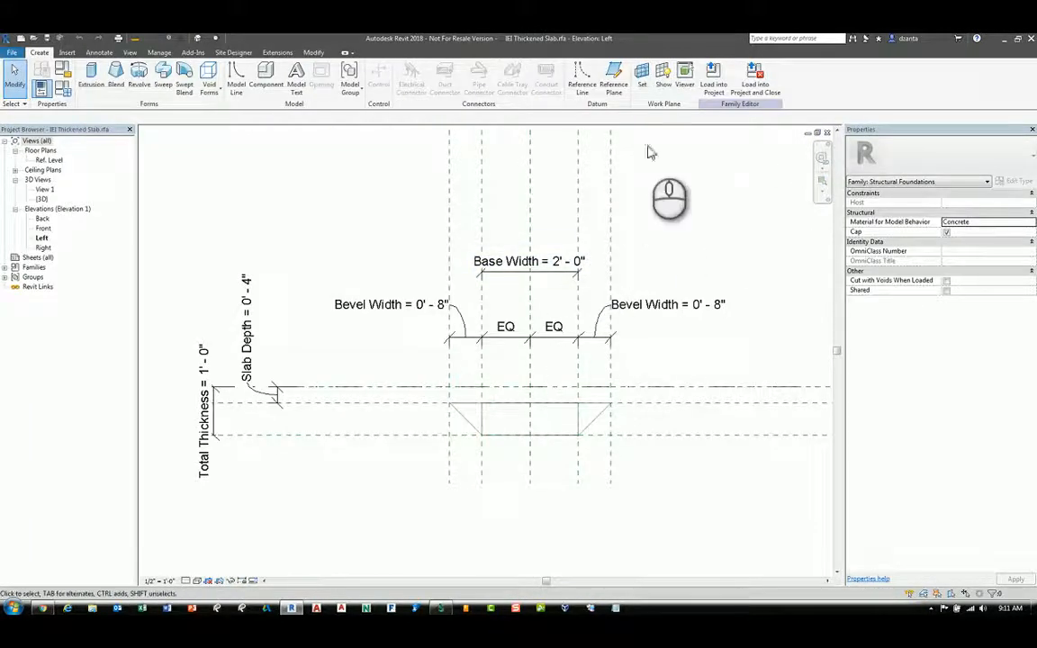
# - Load the IEI Thickened Slab family into Project1
pyautogui.click(717, 85)
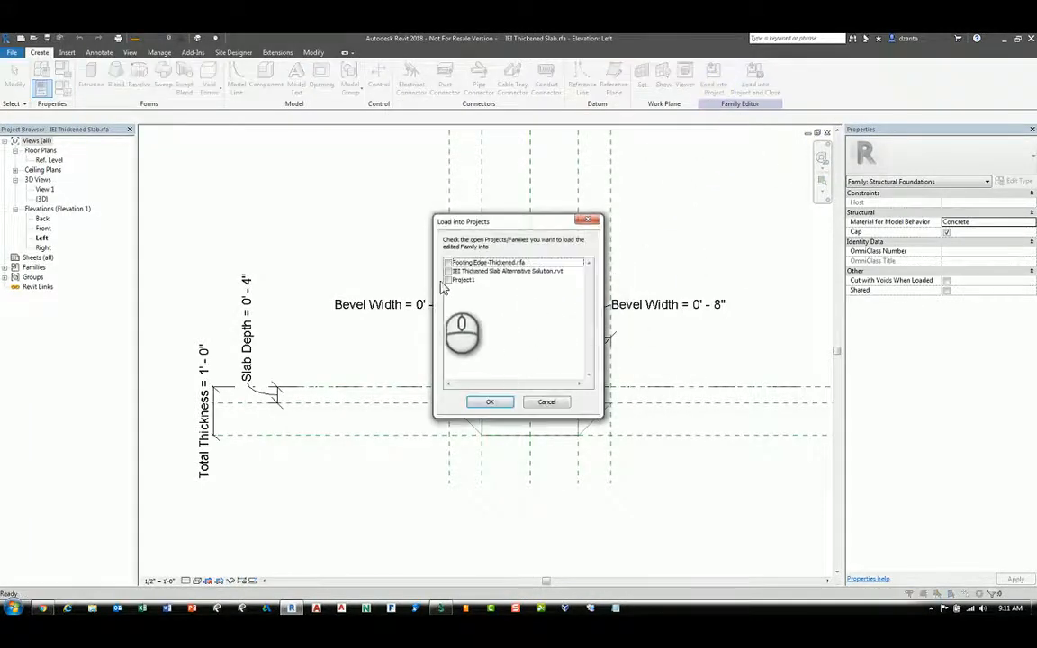
pyautogui.click(449, 280)
pyautogui.click(490, 401)
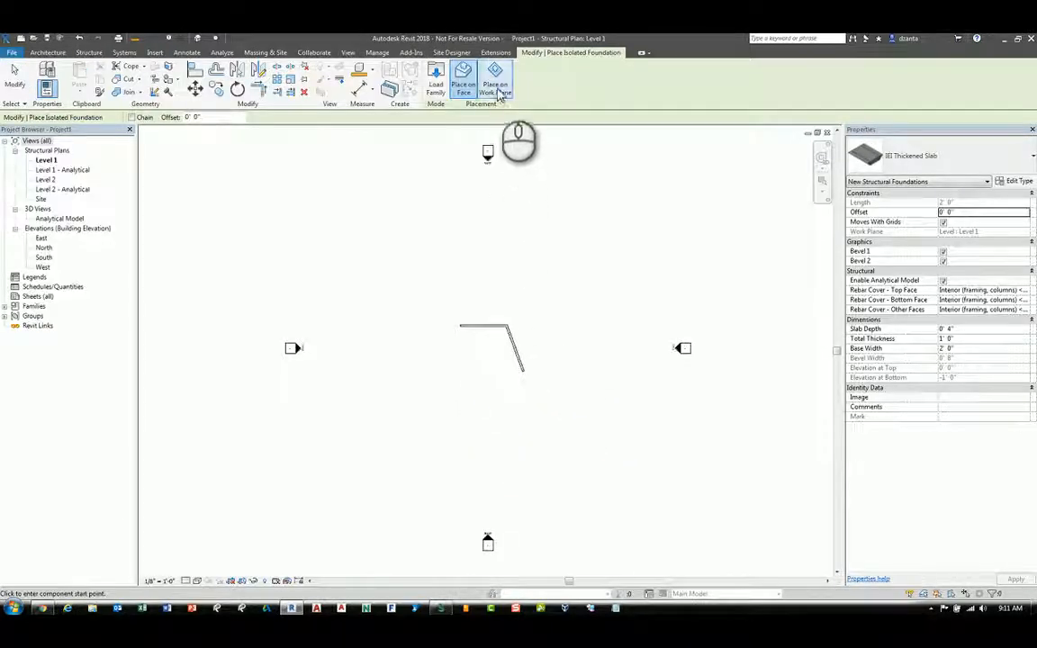
# - Place the thickened slab foundation on the Level 1 work plane along the horizontal wall and along the angled wall
pyautogui.click(497, 88)
pyautogui.scroll(3, 530, 349)
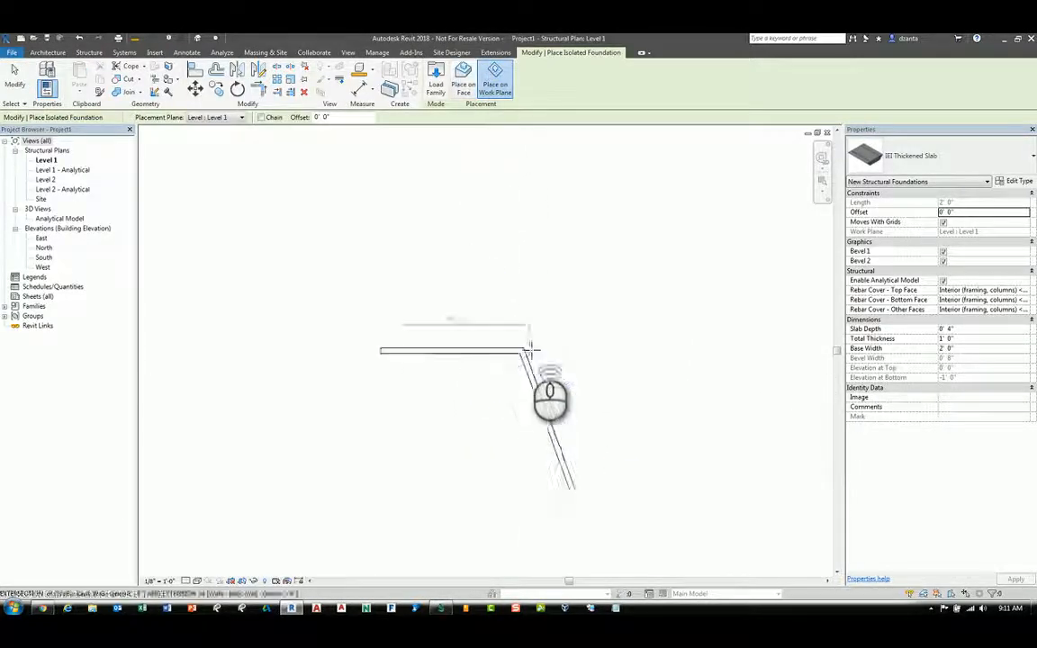
pyautogui.scroll(3, 518, 319)
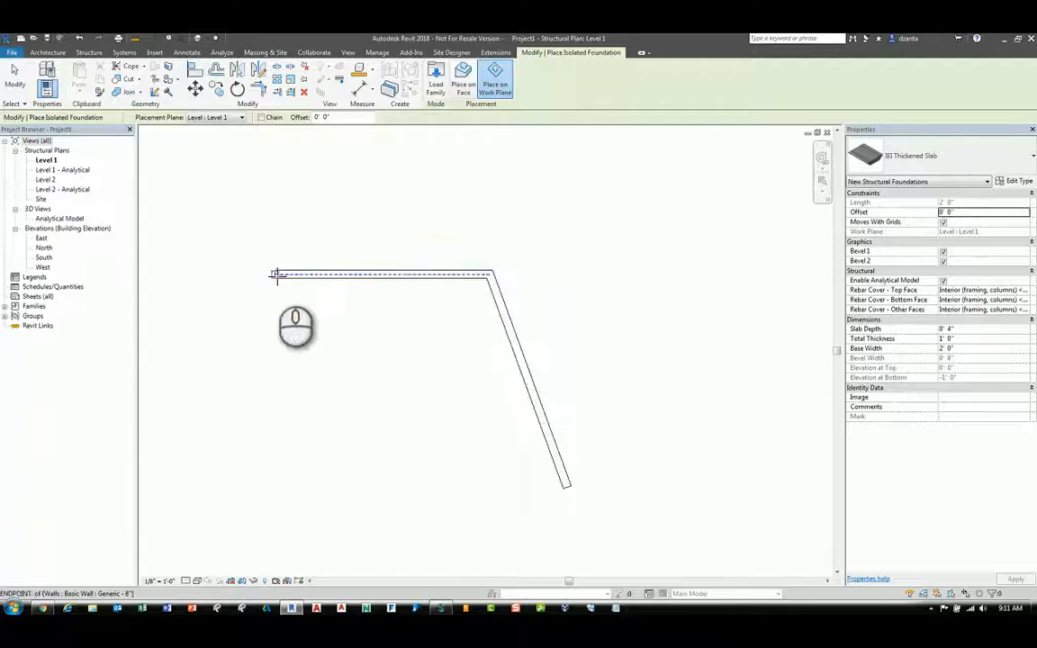
pyautogui.click(275, 274)
pyautogui.click(493, 273)
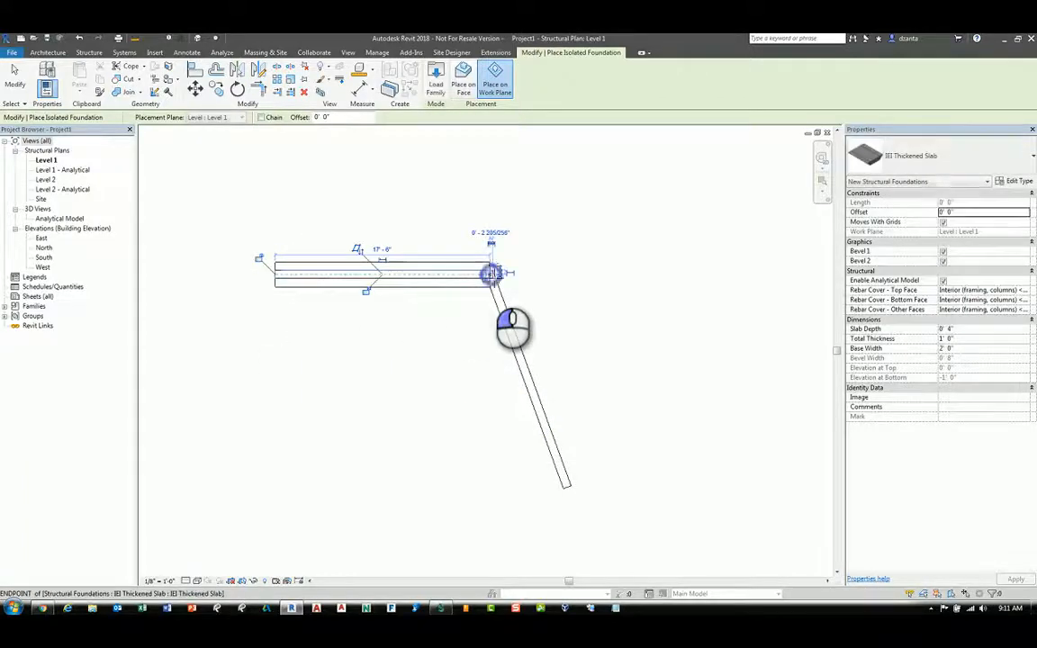
pyautogui.click(492, 273)
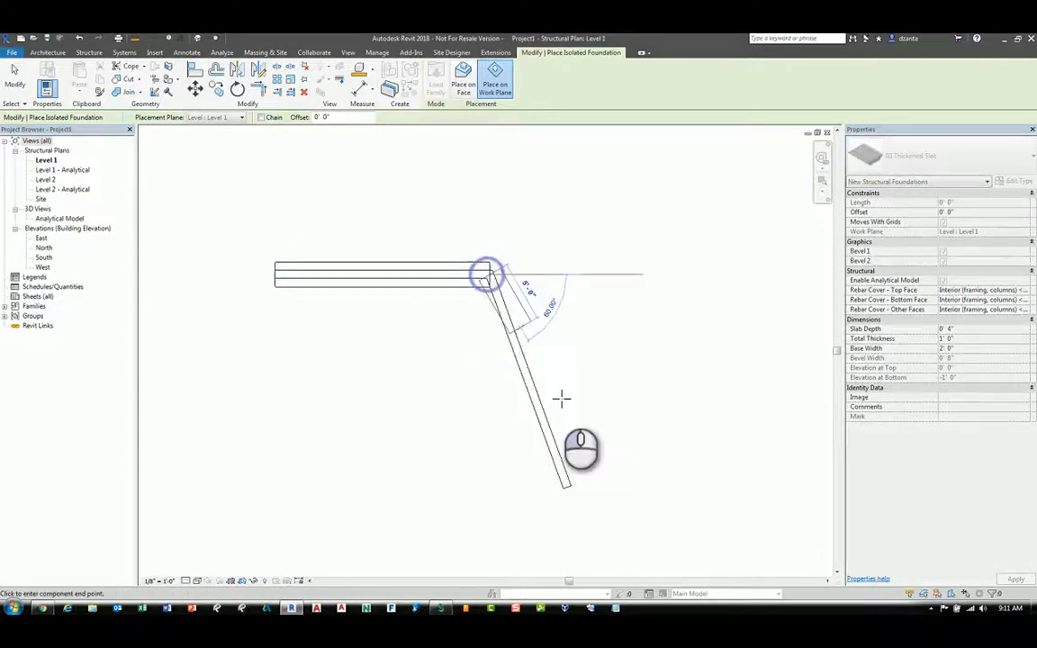
pyautogui.click(562, 484)
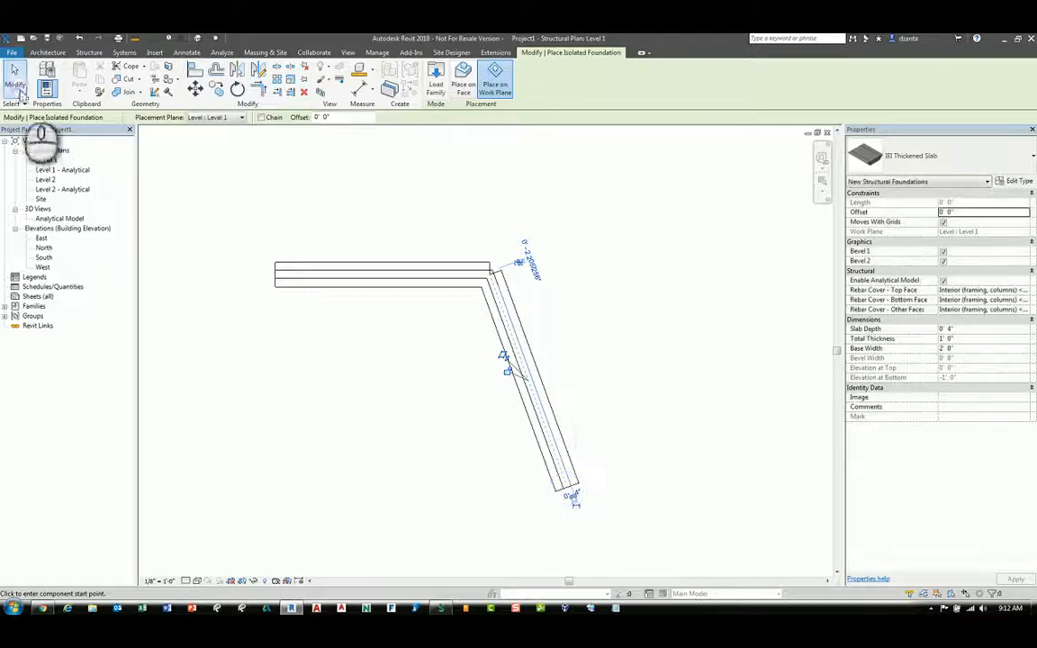
pyautogui.click(16, 81)
# - Open the default 3D view and set its detail level to Fine to show the slab bevels
pyautogui.click(199, 39)
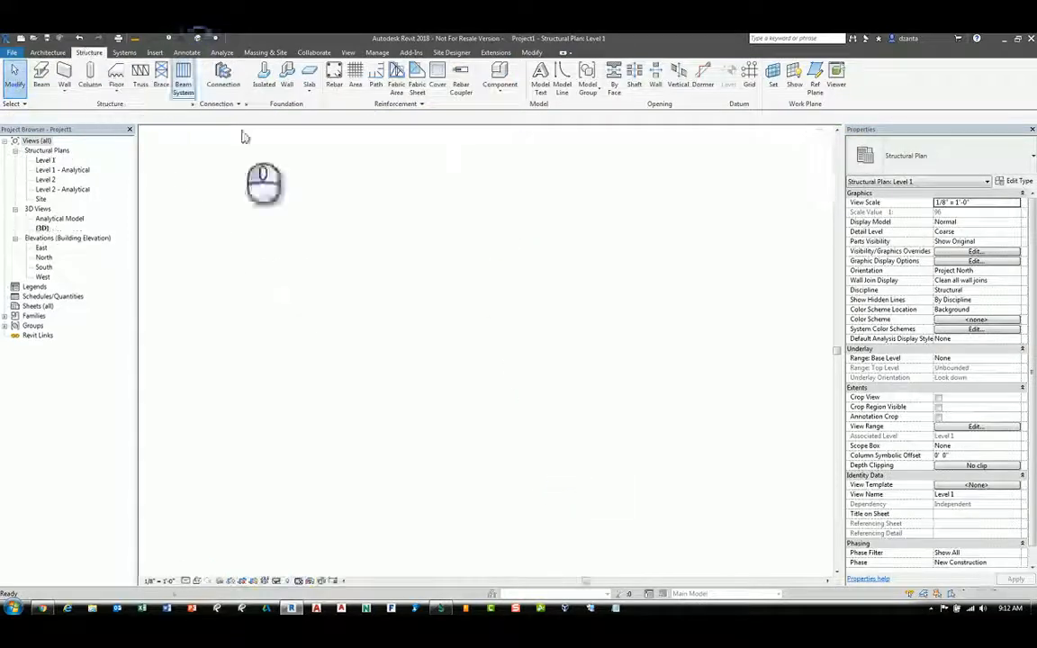
pyautogui.moveTo(540, 419)
pyautogui.keyDown('shift'); pyautogui.mouseDown(button='middle')
pyautogui.moveTo(654, 444)
pyautogui.moveTo(699, 422)
pyautogui.moveTo(620, 412)
pyautogui.mouseUp(button='middle'); pyautogui.keyUp('shift')
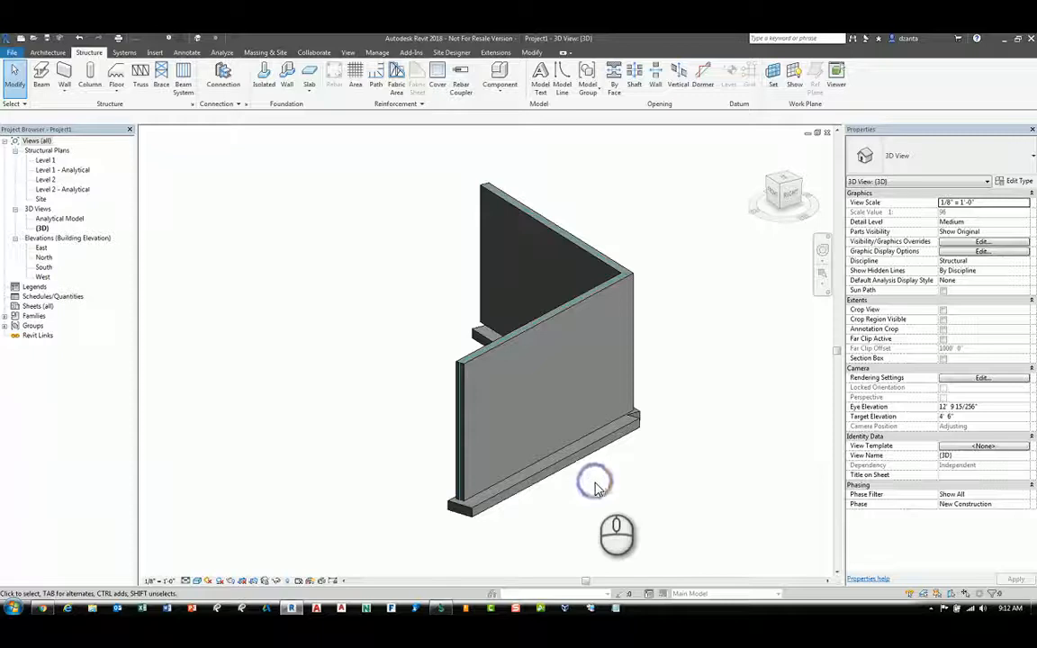
pyautogui.keyDown('shift'); pyautogui.moveTo(594, 487); pyautogui.dragTo(538, 389, button='middle'); pyautogui.keyUp('shift')
pyautogui.scroll(2, 614, 498)
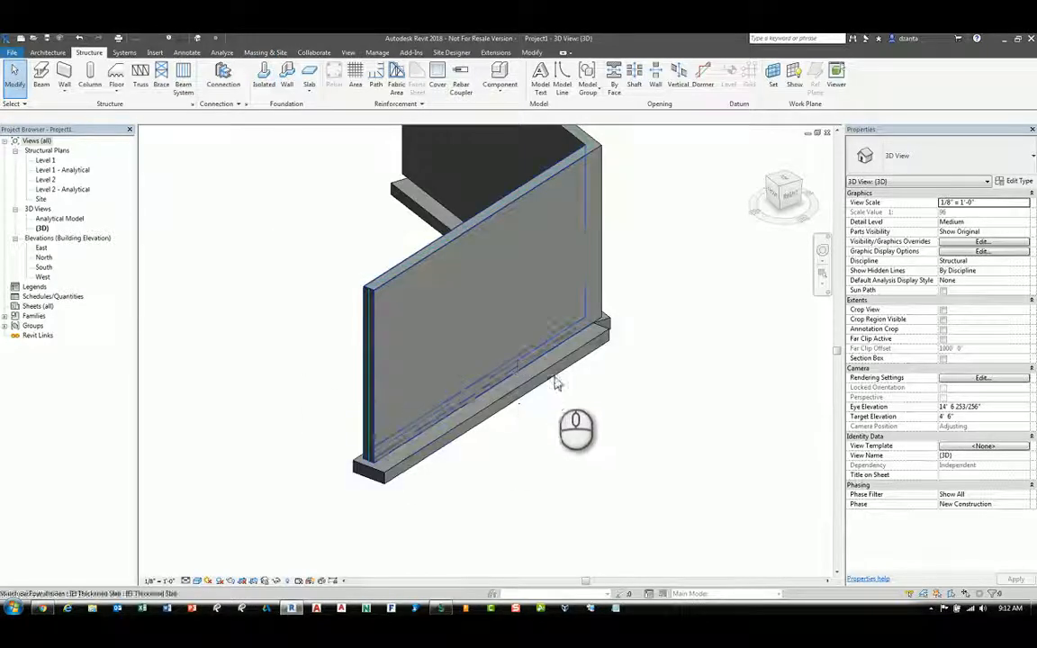
pyautogui.click(186, 580)
pyautogui.click(203, 569)
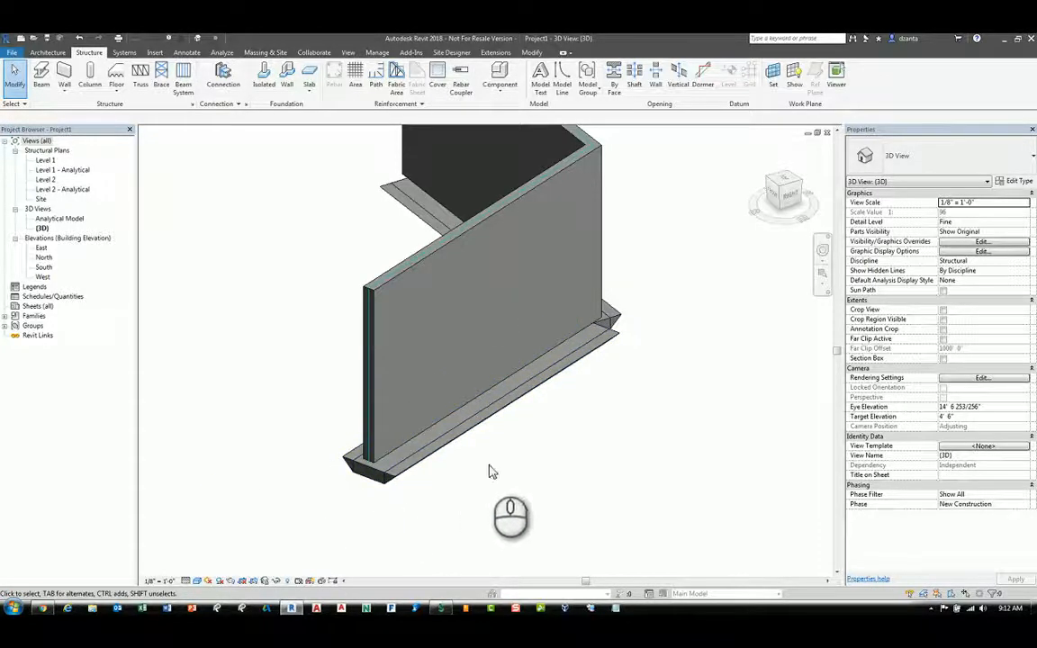
pyautogui.keyDown('shift'); pyautogui.moveTo(488, 470); pyautogui.dragTo(252, 524, button='middle'); pyautogui.keyUp('shift')
# - Open the Level 1 structural plan and display it with Fine detail level and shading
pyautogui.doubleClick(45, 160)
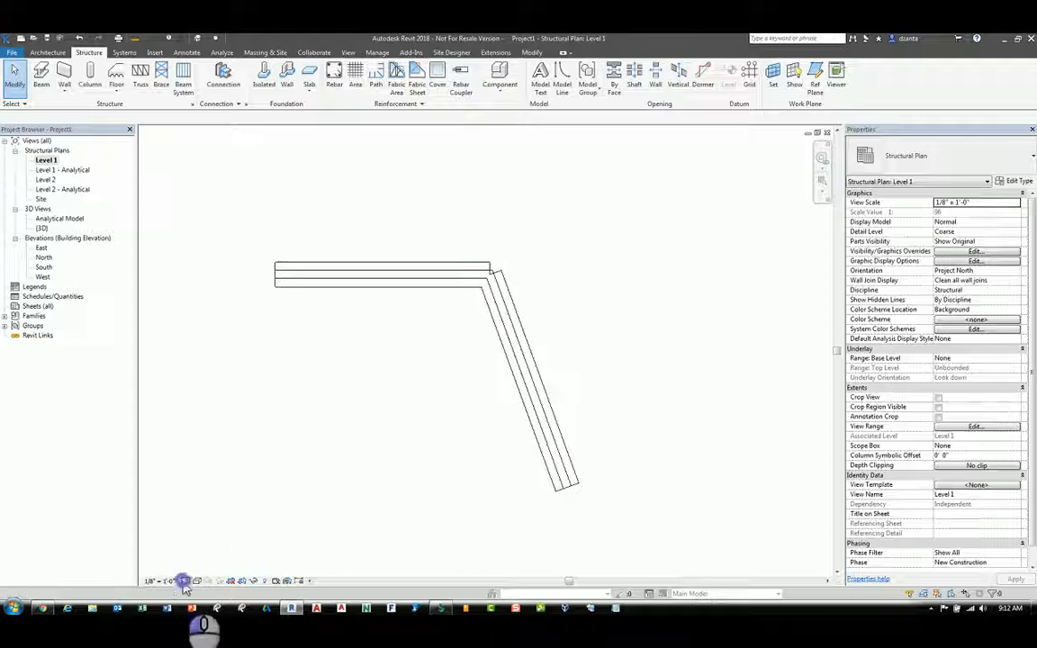
pyautogui.click(184, 581)
pyautogui.click(205, 569)
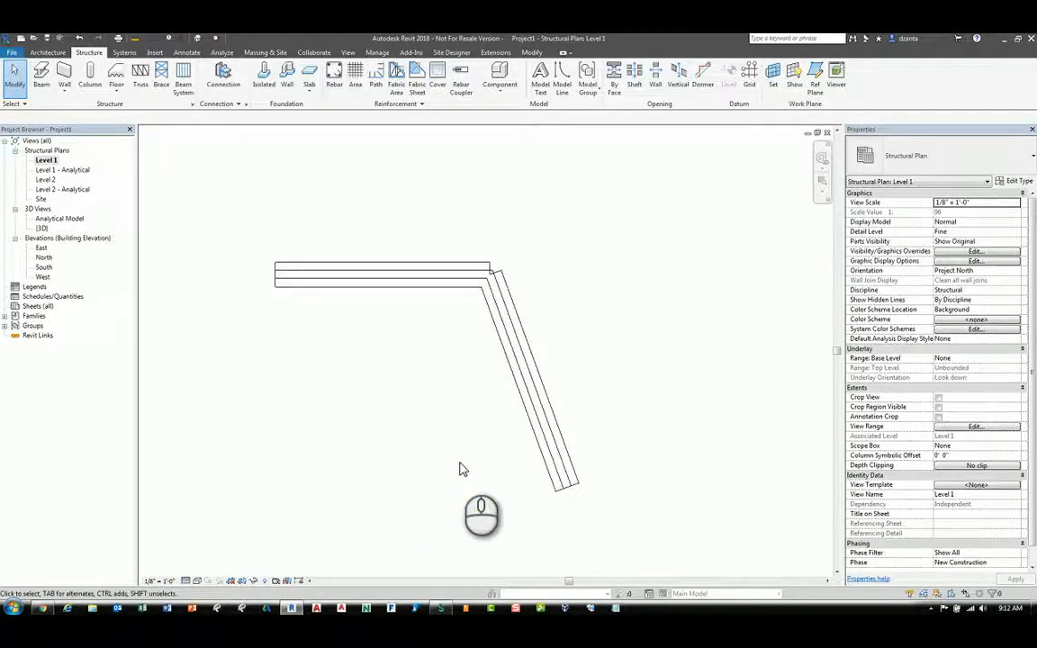
pyautogui.scroll(1, 460, 468)
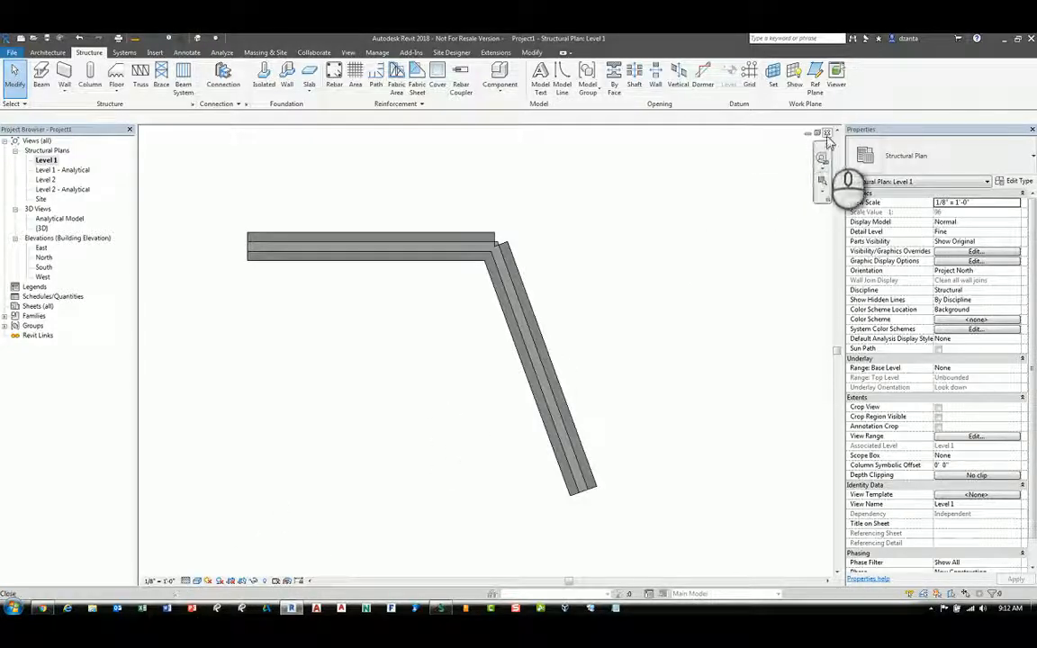
pyautogui.moveTo(570, 292); pyautogui.dragTo(627, 256, button='middle')
pyautogui.scroll(1, 602, 273)
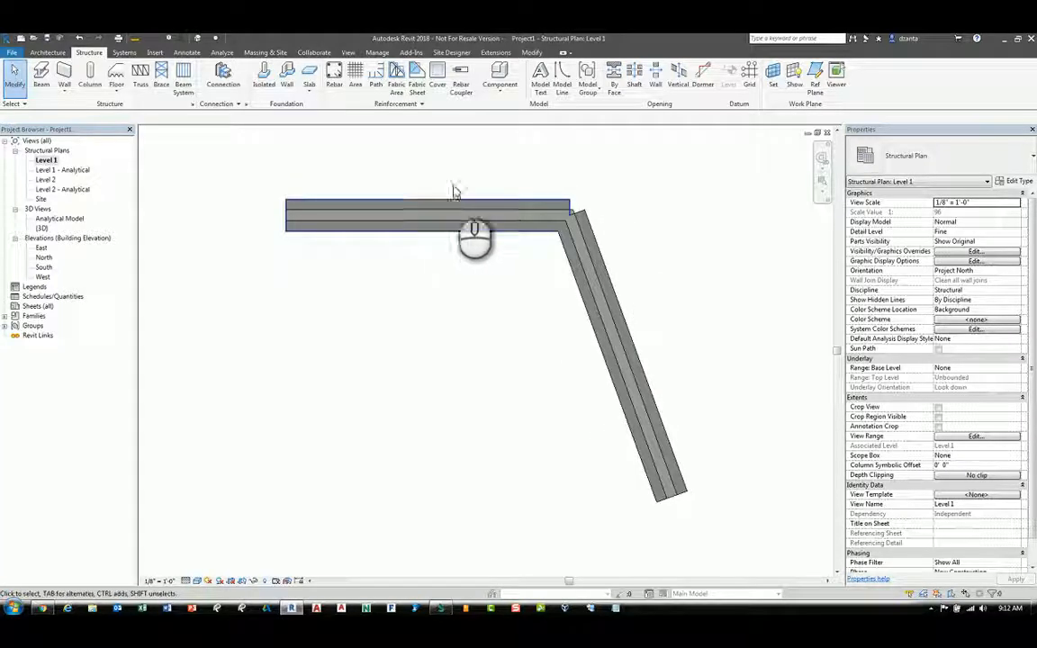
pyautogui.click(531, 52)
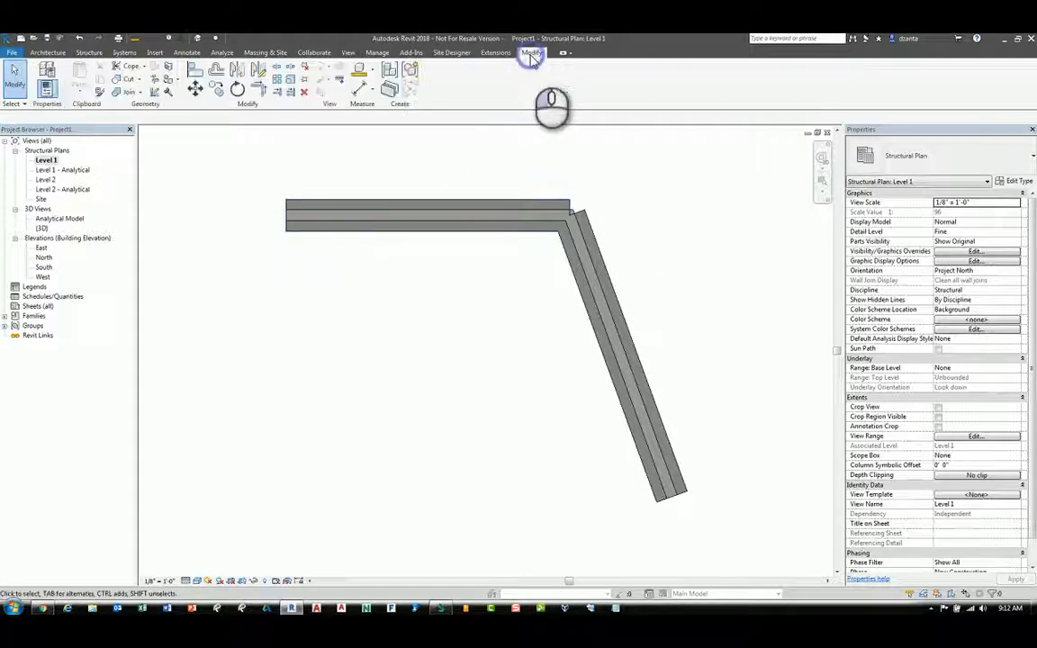
pyautogui.click(340, 83)
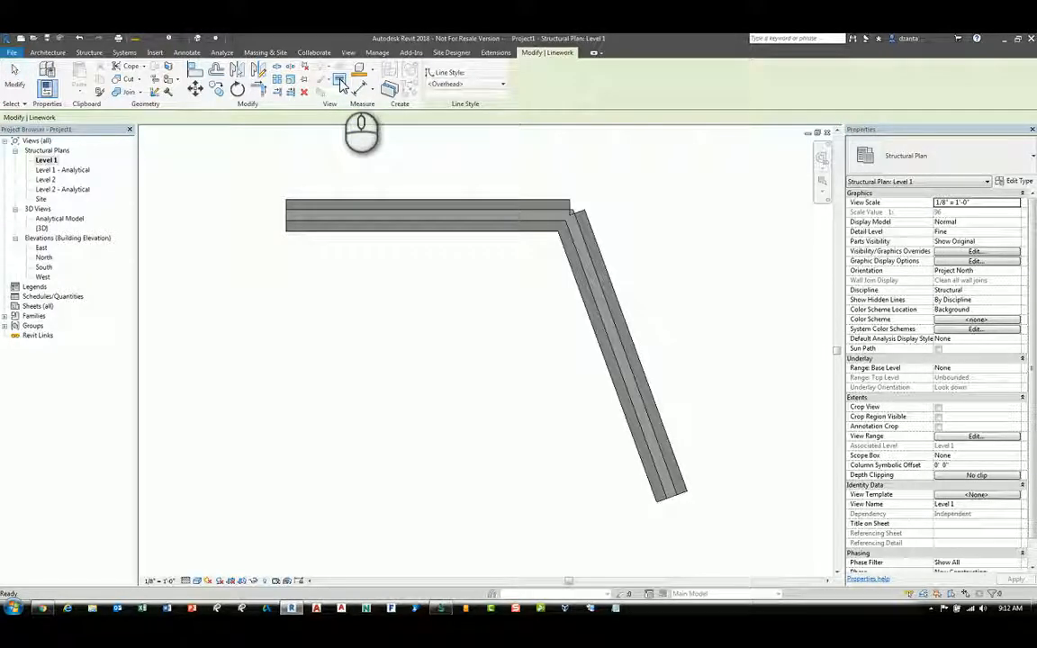
pyautogui.click(15, 76)
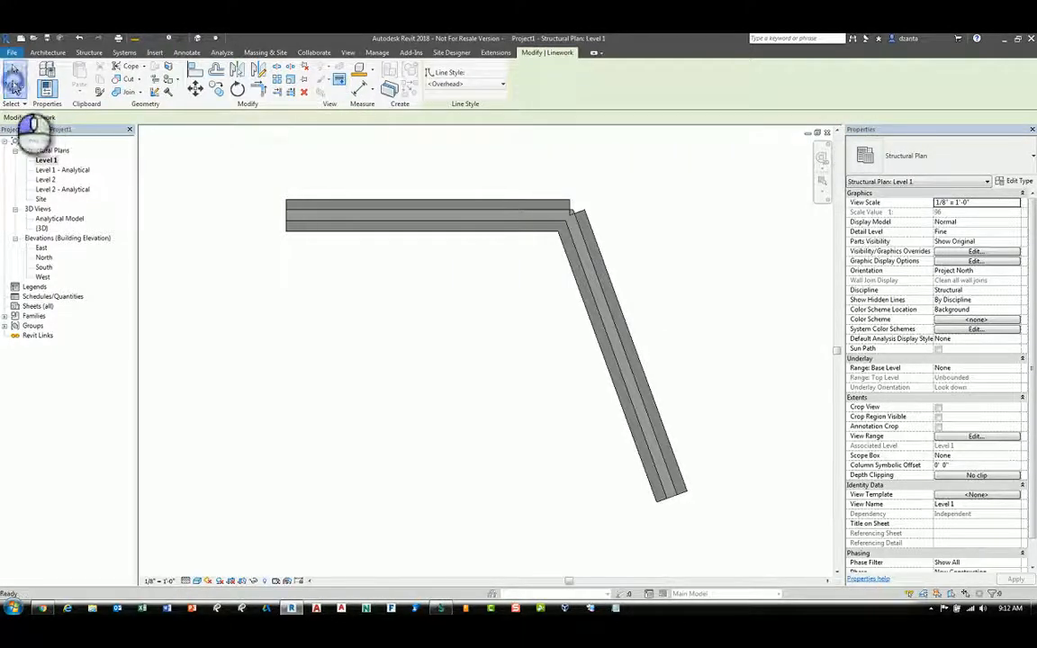
pyautogui.scroll(-2, 444, 393)
pyautogui.moveTo(467, 398); pyautogui.dragTo(493, 446, button='middle')
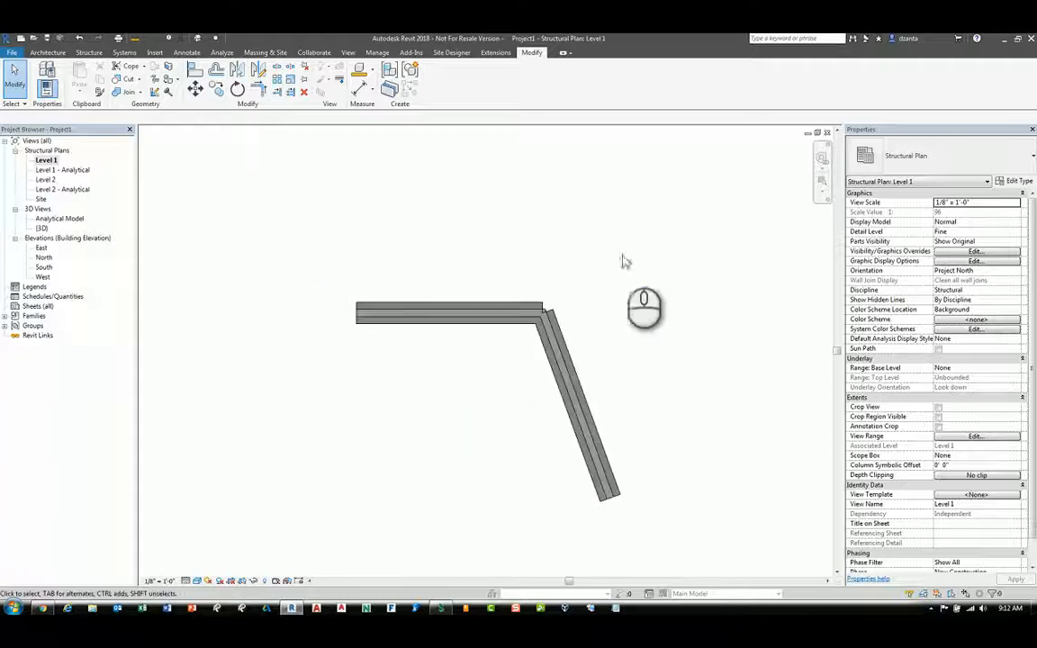
# - Close the Level 1 plan and examine the thickened slab's beveled profile under the angled wall in 3D
pyautogui.click(828, 133)
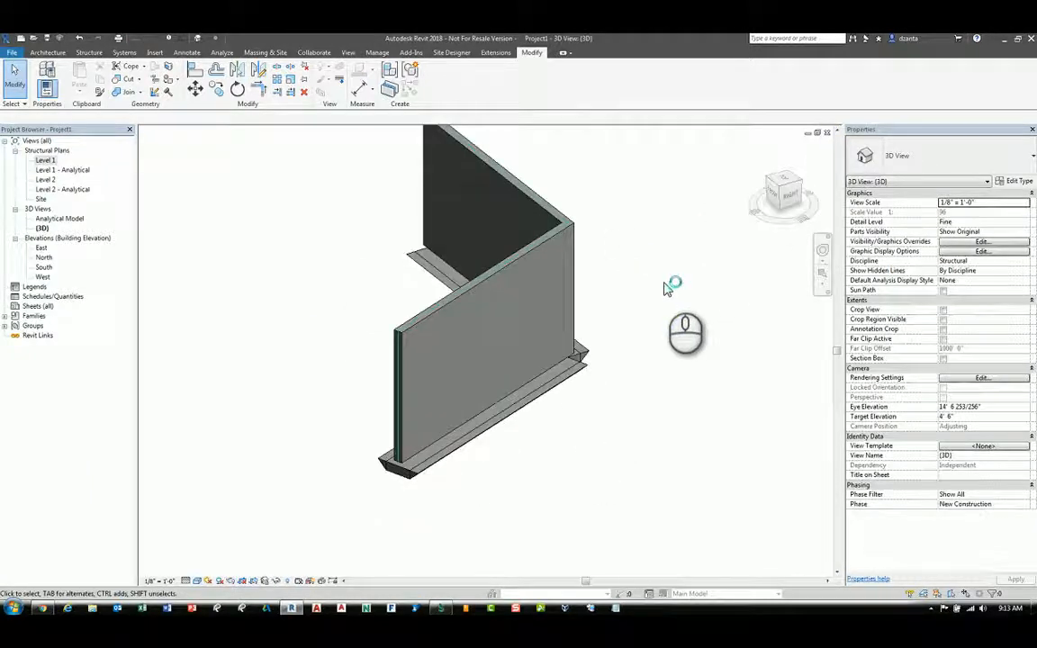
pyautogui.scroll(-1, 668, 315)
pyautogui.moveTo(667, 325); pyautogui.dragTo(607, 386, button='middle')
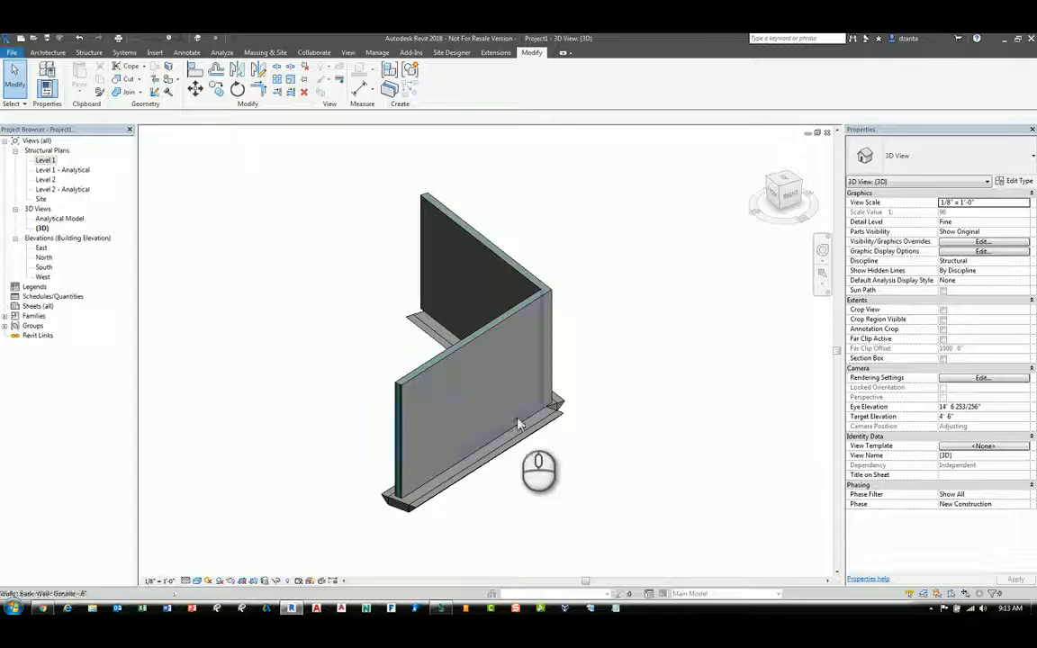
pyautogui.scroll(3, 504, 478)
pyautogui.scroll(3, 478, 476)
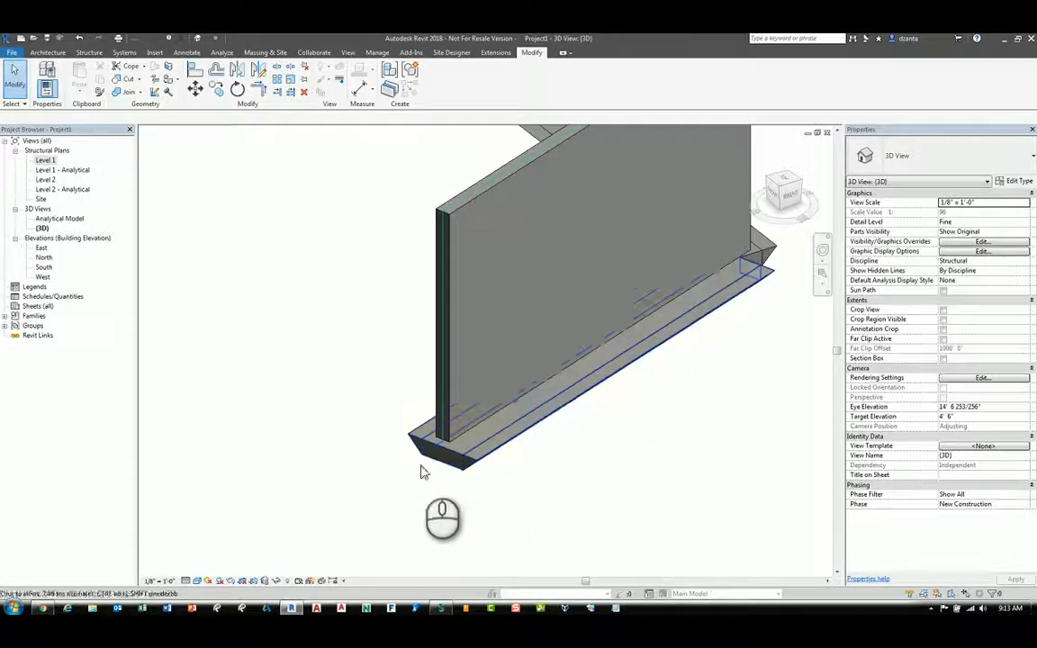
pyautogui.moveTo(617, 416); pyautogui.dragTo(551, 473, button='middle')
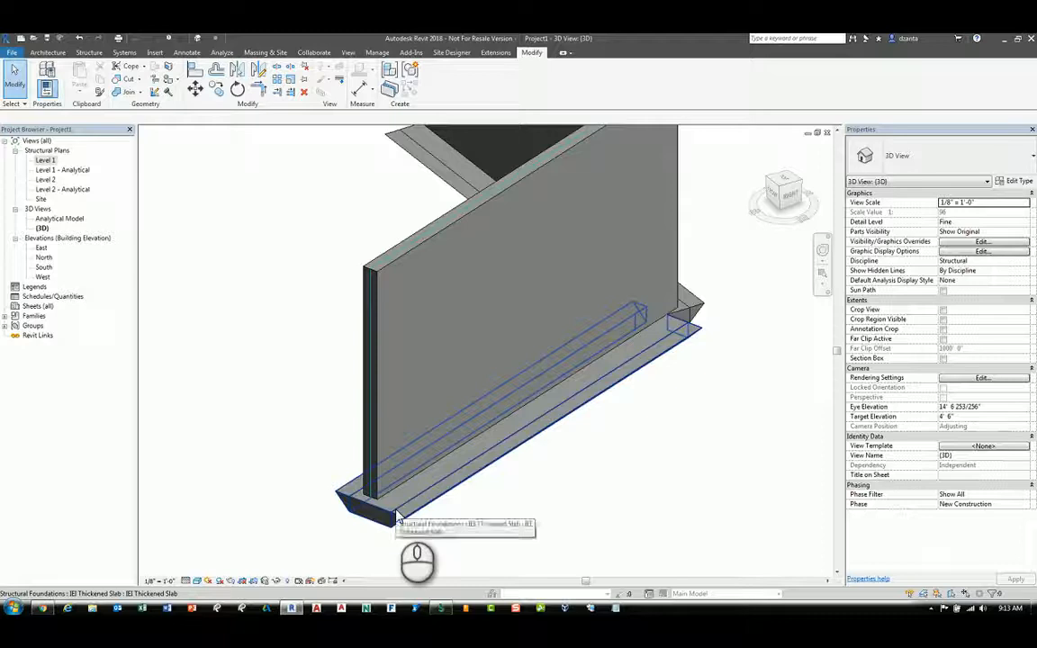
pyautogui.scroll(-1, 510, 514)
pyautogui.click(324, 289)
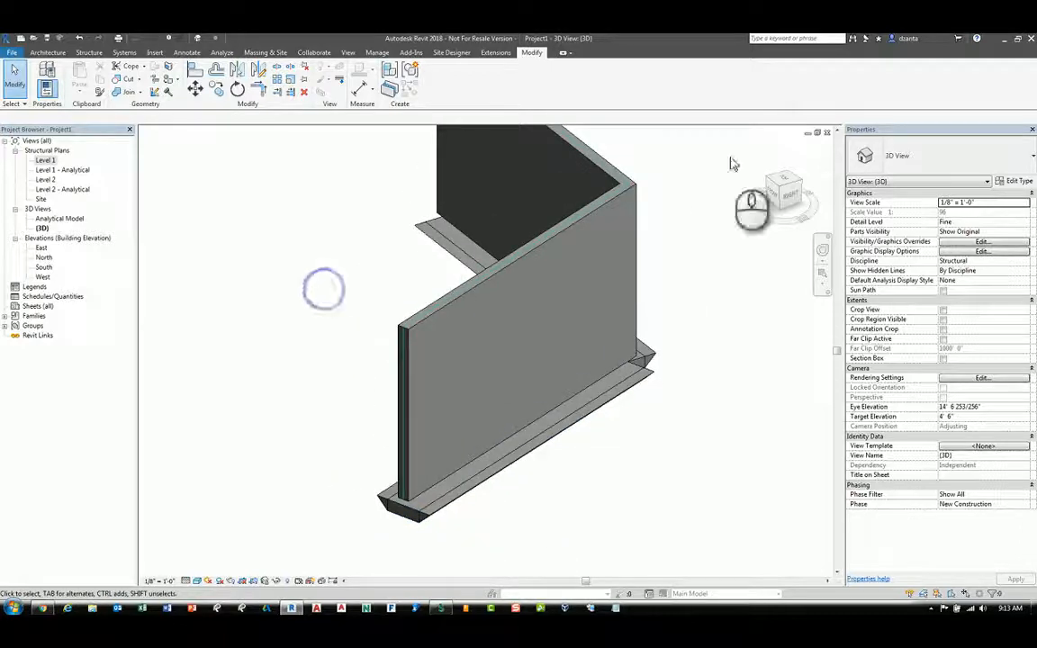
# - Close Project1 without saving and close the IEI Thickened Slab family
pyautogui.click(825, 132)
pyautogui.click(544, 321)
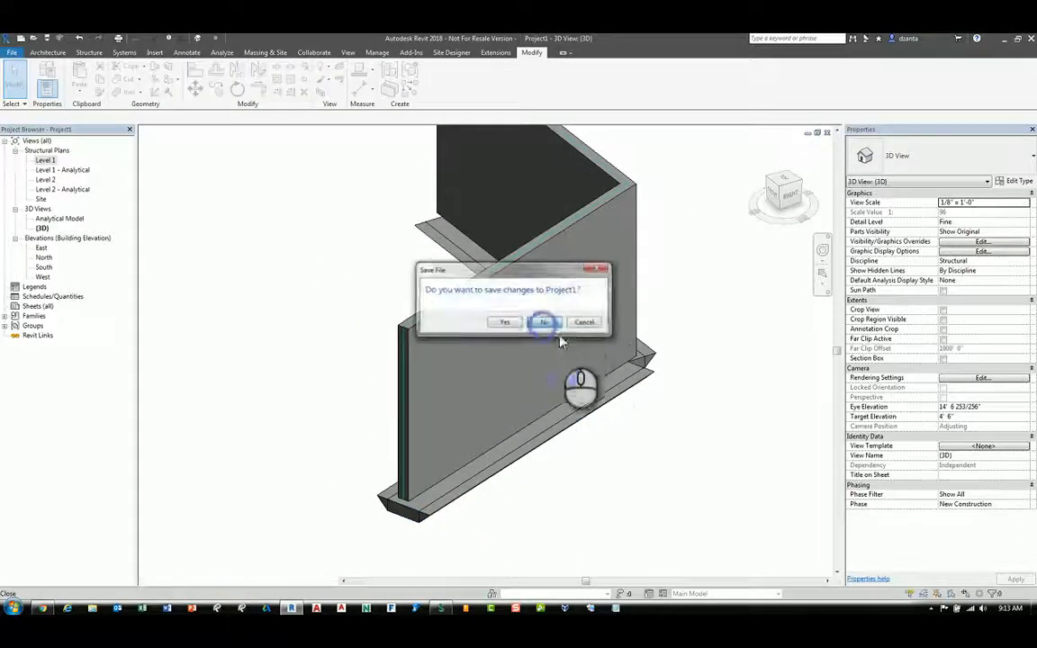
pyautogui.click(828, 132)
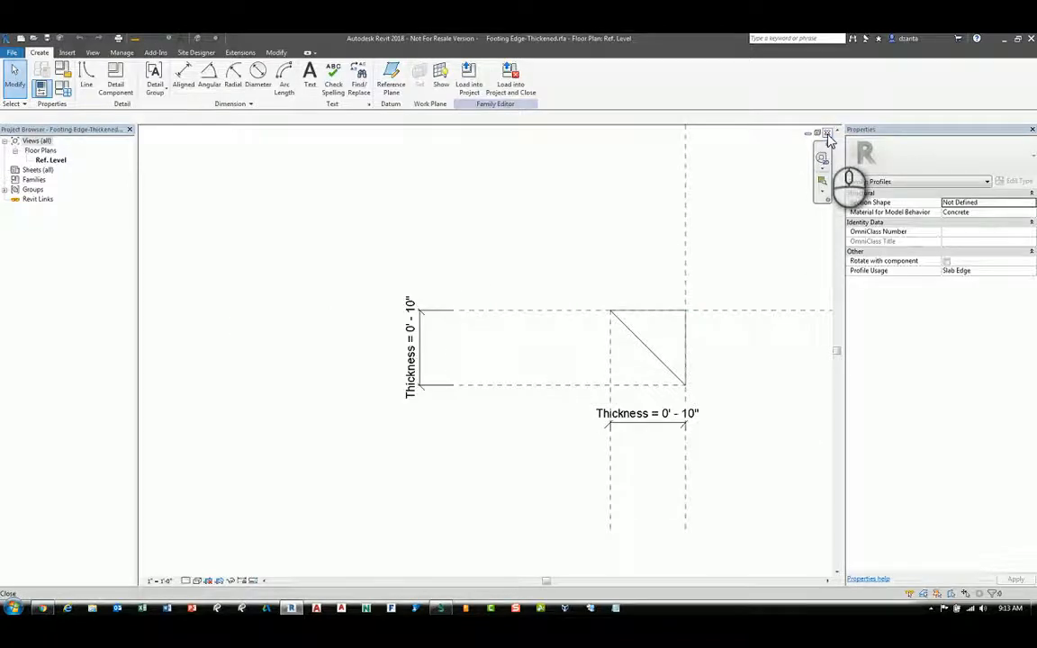
# - Review the available thickness types of the triangular Footing Edge-Thickened profile, keeping the 10" type, and close the family
pyautogui.scroll(-2, 486, 234)
pyautogui.moveTo(498, 238); pyautogui.dragTo(351, 270, button='middle')
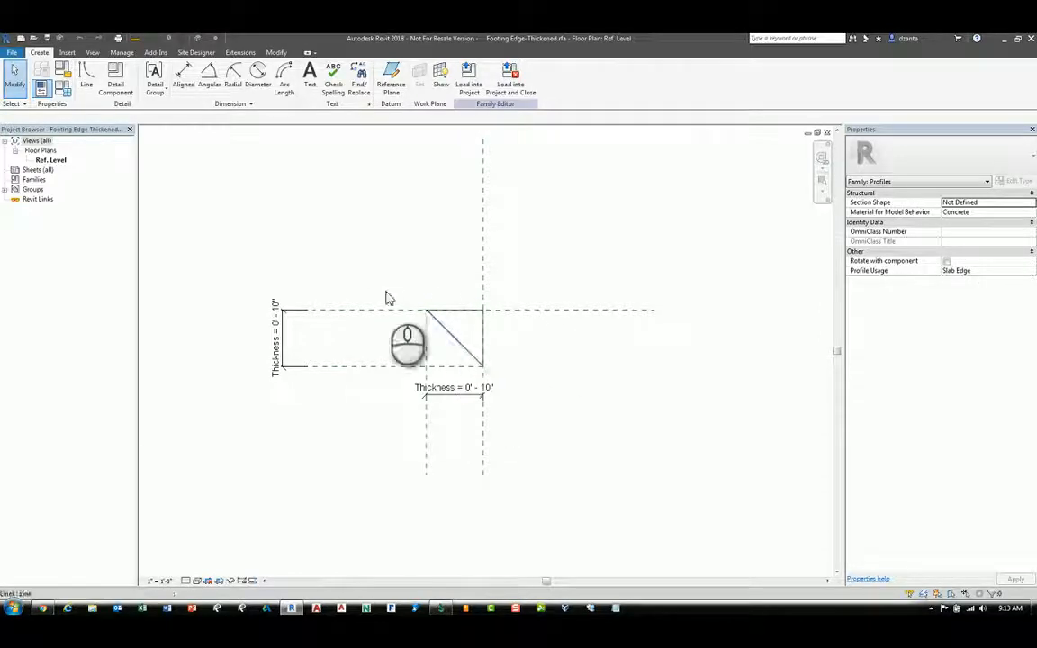
pyautogui.click(65, 92)
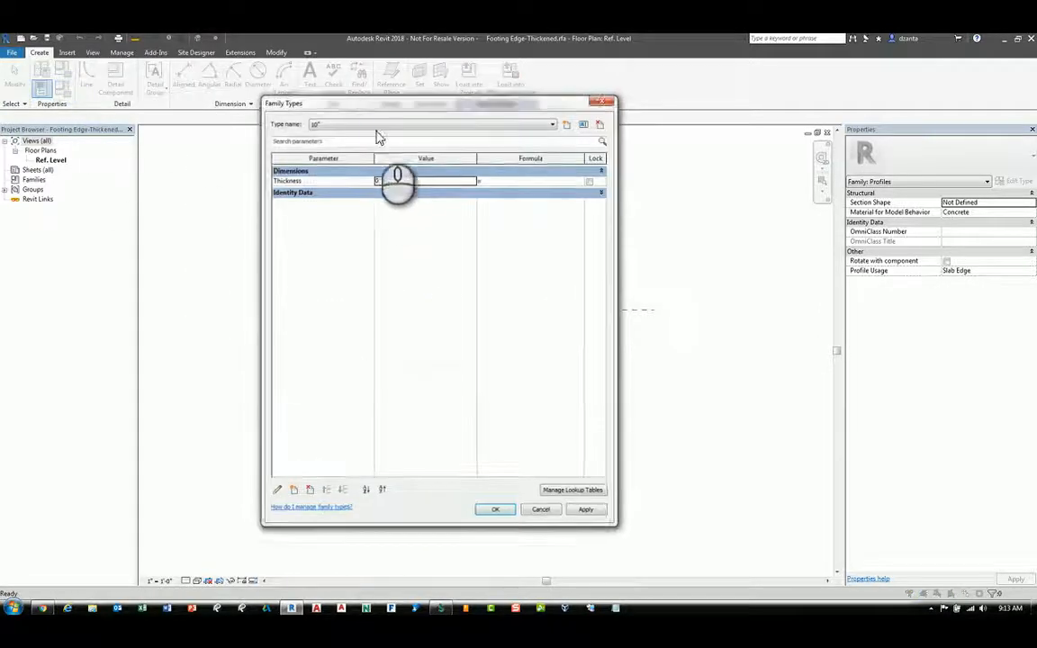
pyautogui.click(369, 125)
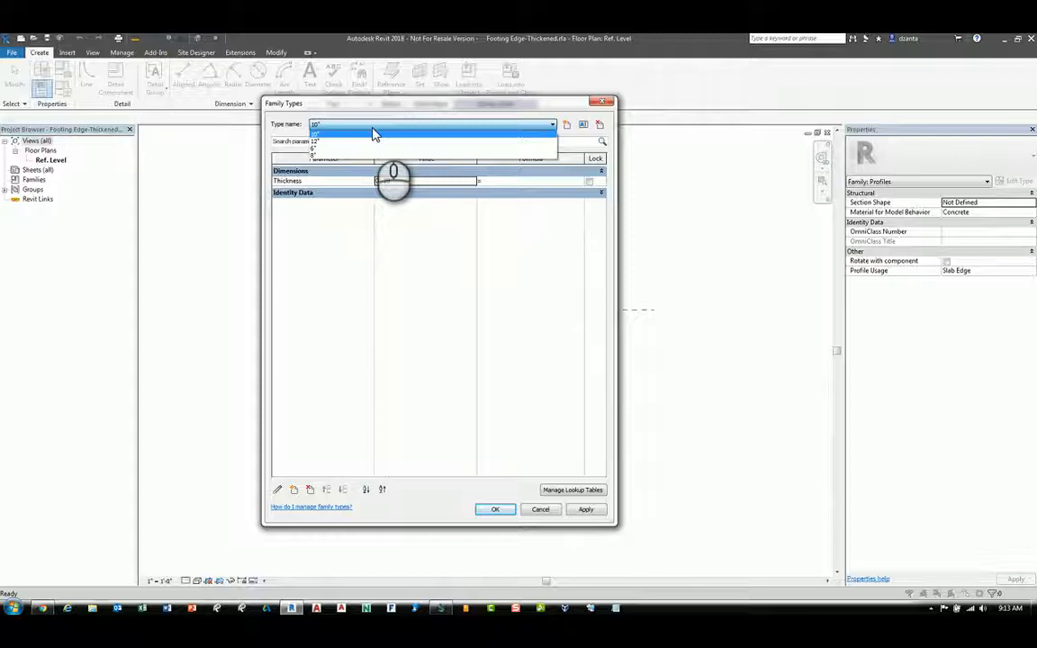
pyautogui.click(374, 134)
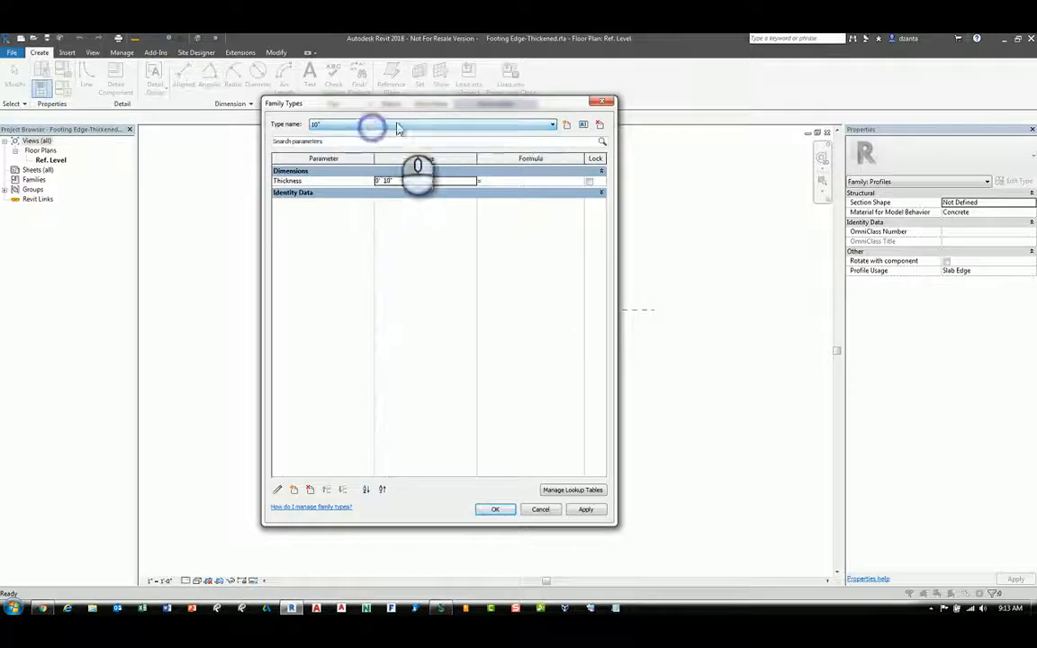
pyautogui.click(495, 509)
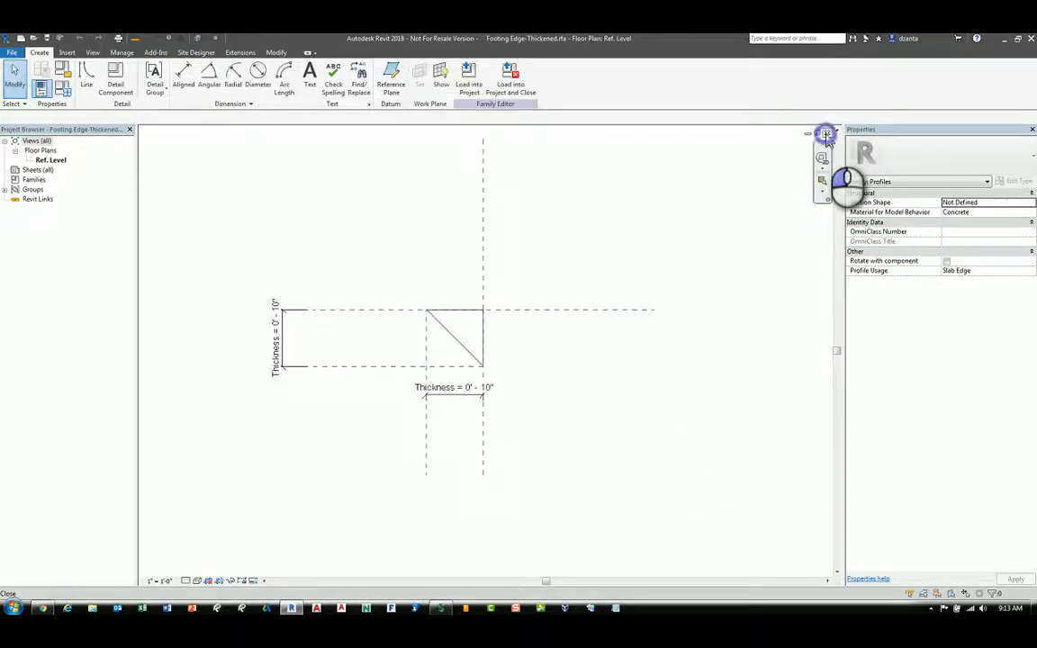
pyautogui.click(827, 135)
# - Open the default 3D view and examine the existing walls with their foundations and beveled slab edges
pyautogui.scroll(2, 597, 347)
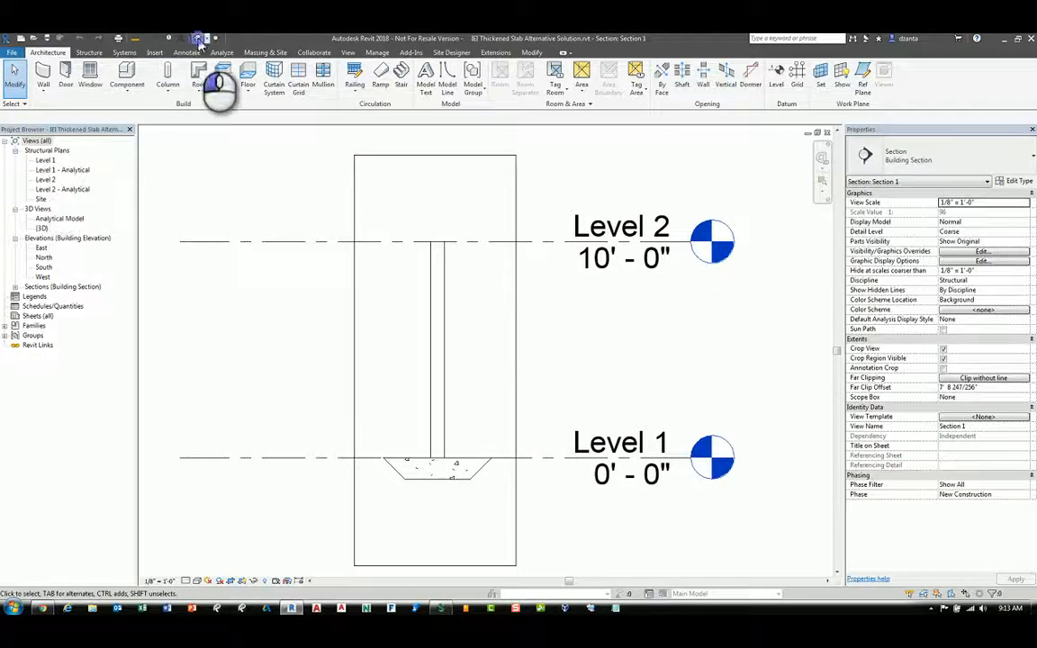
pyautogui.click(169, 37)
pyautogui.keyDown('shift'); pyautogui.moveTo(537, 379); pyautogui.dragTo(335, 229, button='middle'); pyautogui.keyUp('shift')
pyautogui.click(333, 214)
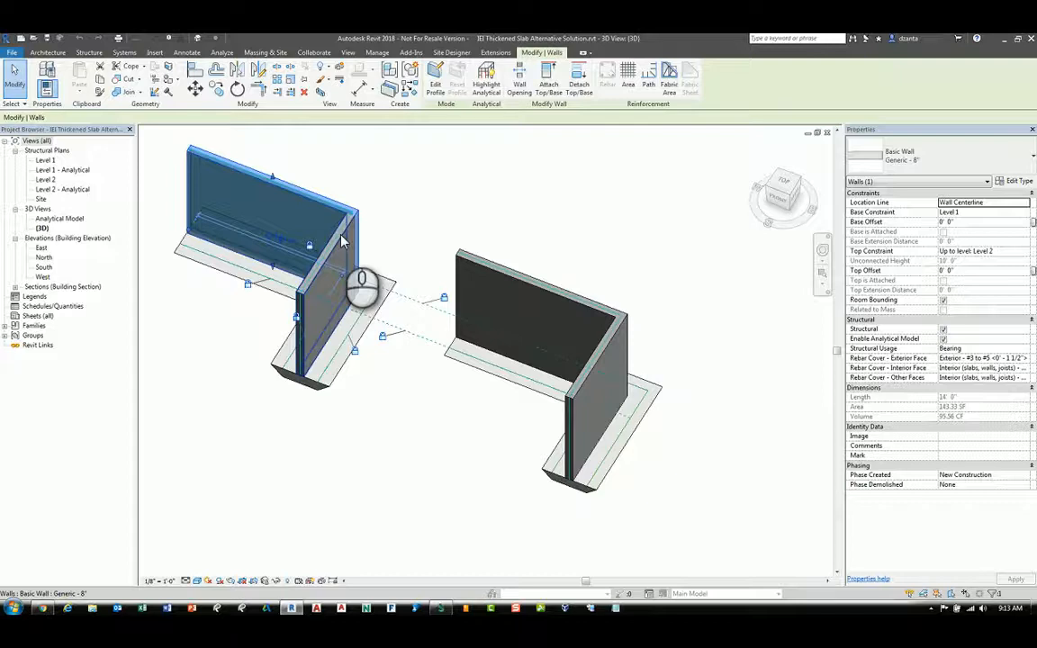
pyautogui.click(351, 281)
pyautogui.click(417, 205)
pyautogui.keyDown('shift'); pyautogui.moveTo(417, 205); pyautogui.dragTo(400, 383, button='middle'); pyautogui.keyUp('shift')
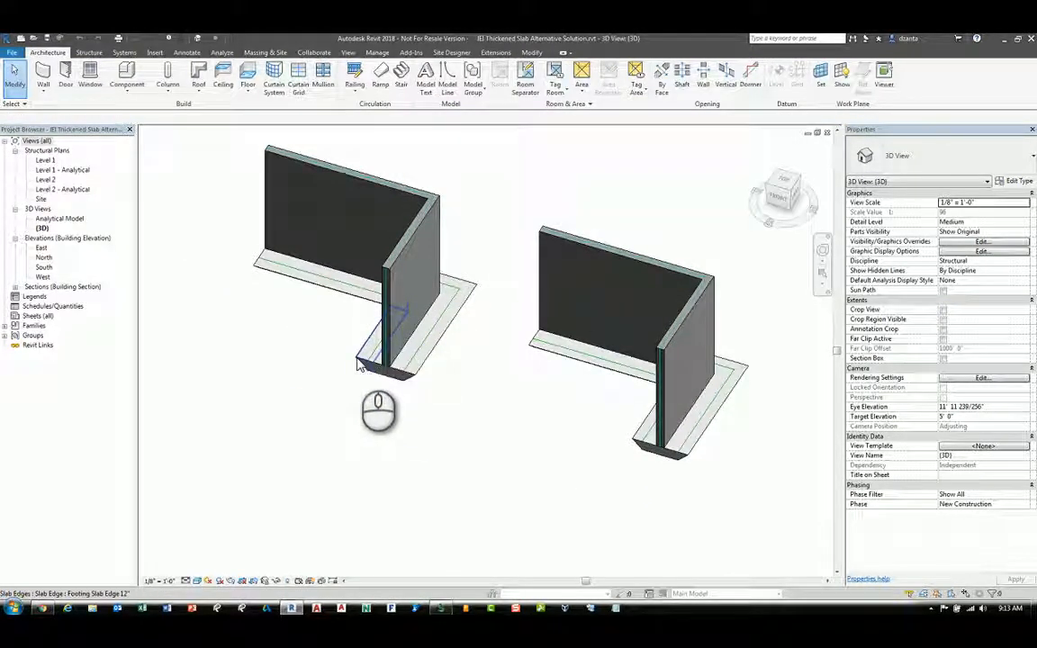
pyautogui.moveTo(486, 436); pyautogui.dragTo(352, 418, button='middle')
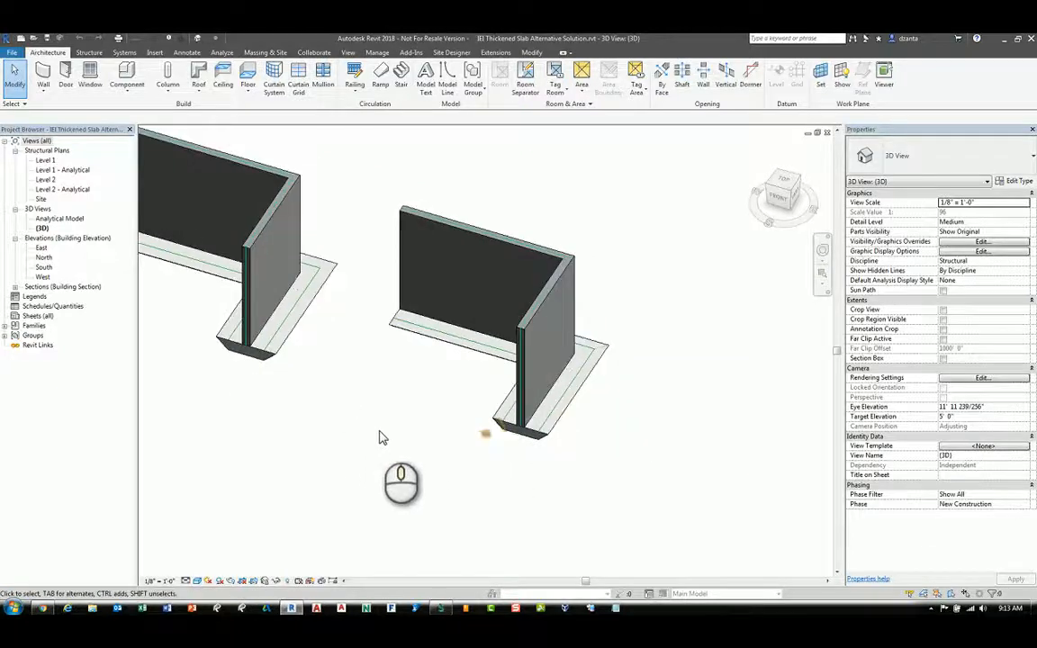
pyautogui.scroll(-1, 387, 439)
pyautogui.moveTo(538, 458); pyautogui.dragTo(457, 460, button='middle')
# - Create two connected structural walls in an L shape beside the existing ones, matching the Generic - 8" wall
pyautogui.click(396, 293)
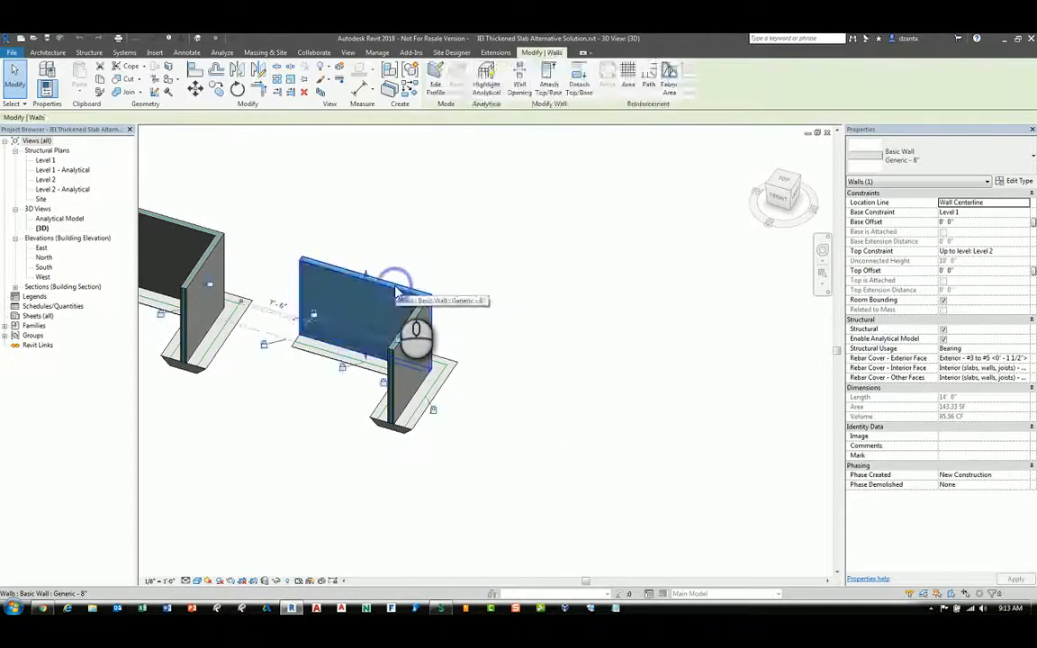
pyautogui.press('c')
pyautogui.press('s')
pyautogui.click(585, 358)
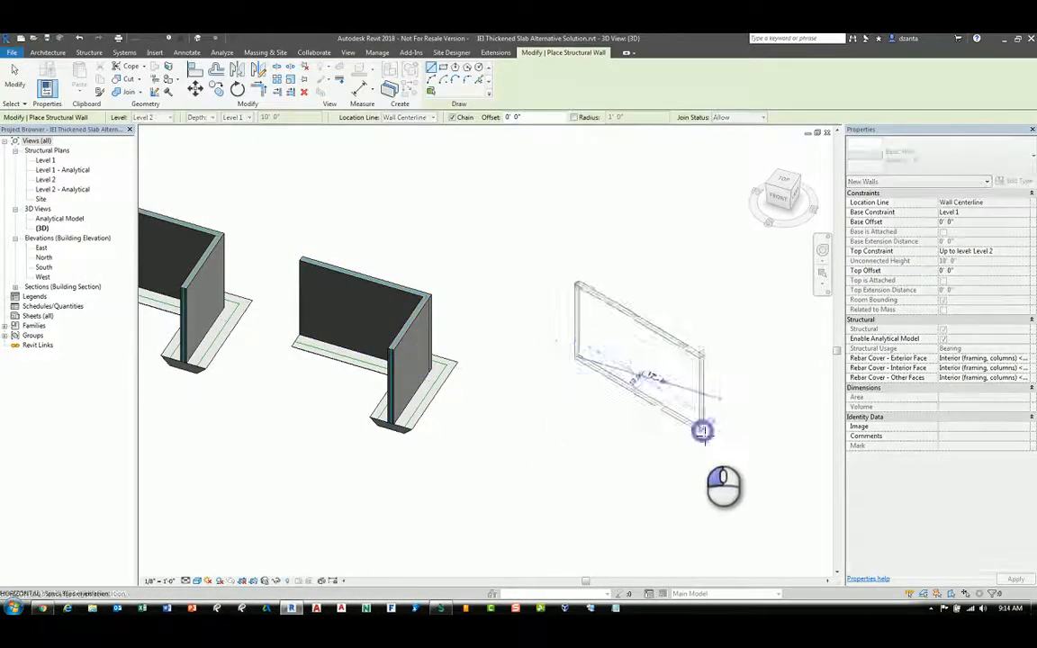
pyautogui.click(704, 430)
pyautogui.click(609, 491)
pyautogui.press('Escape')
pyautogui.press('Escape')
# - Place Bearing Footing - 36" x 12" wall foundations under both new walls
pyautogui.moveTo(575, 460); pyautogui.dragTo(519, 442, button='middle')
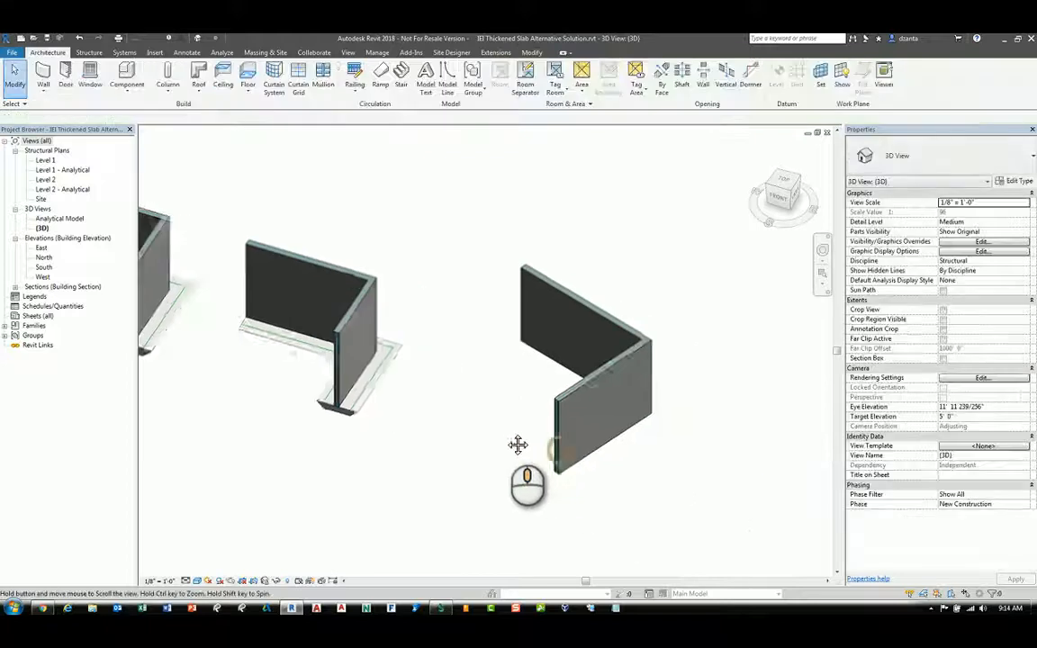
pyautogui.click(90, 52)
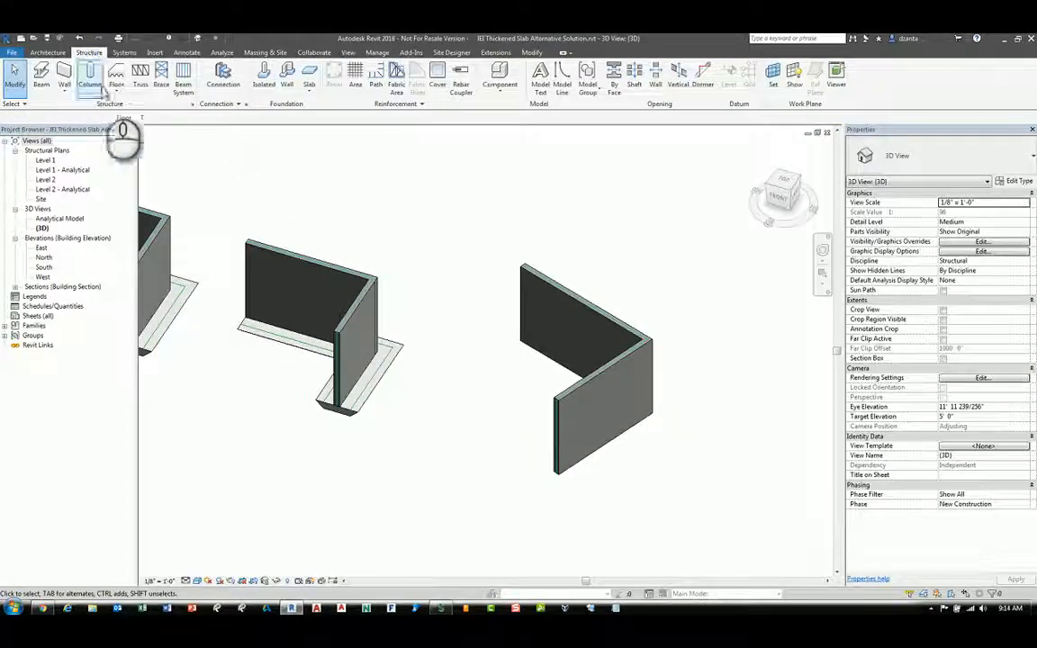
pyautogui.click(286, 87)
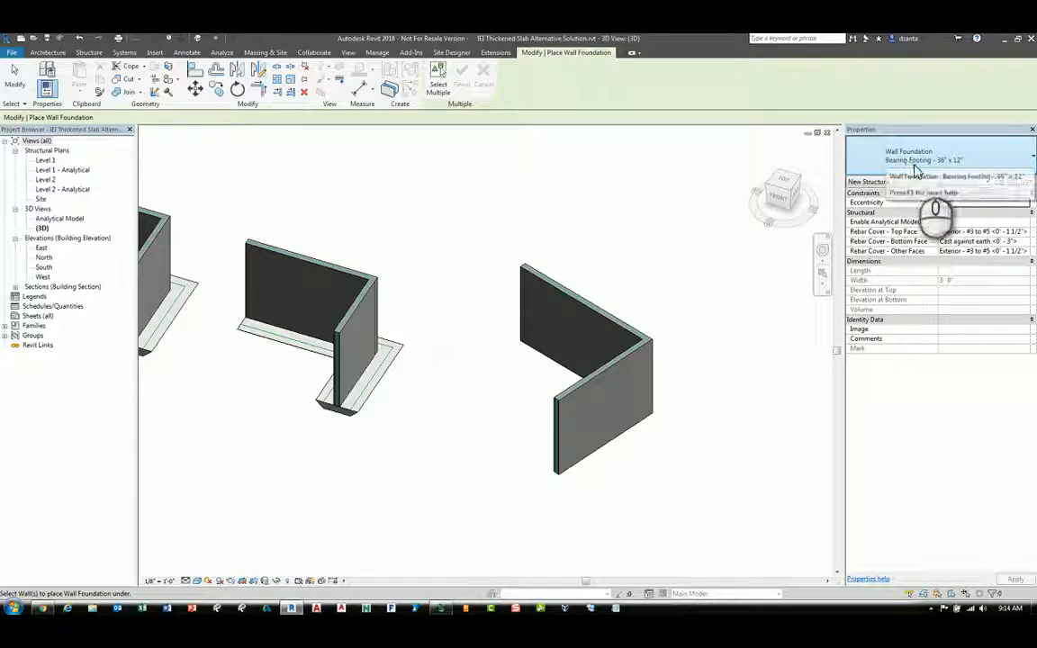
pyautogui.click(560, 366)
pyautogui.click(15, 76)
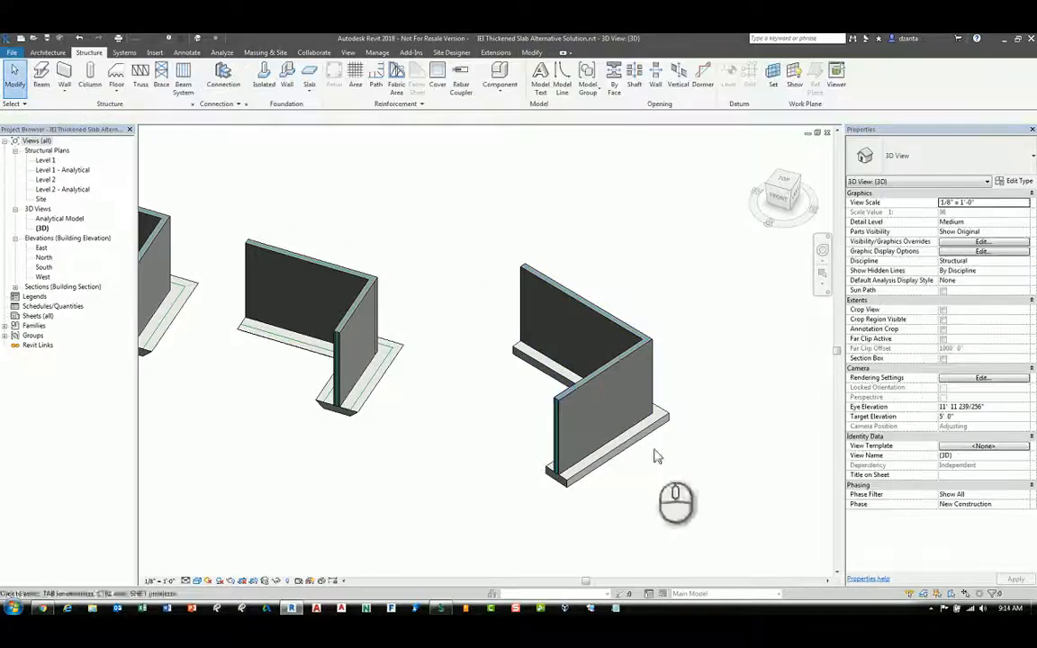
# - Open the Level 1 structural plan, check the new wall footings' layout, and close the plan
pyautogui.doubleClick(47, 160)
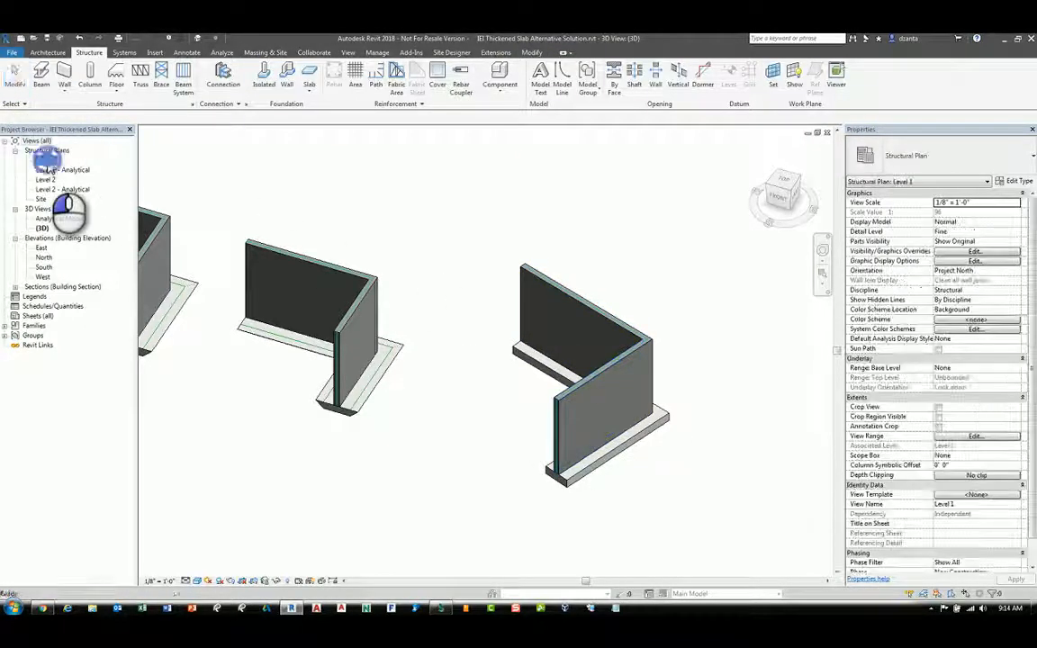
pyautogui.scroll(5, 528, 374)
pyautogui.scroll(4, 579, 346)
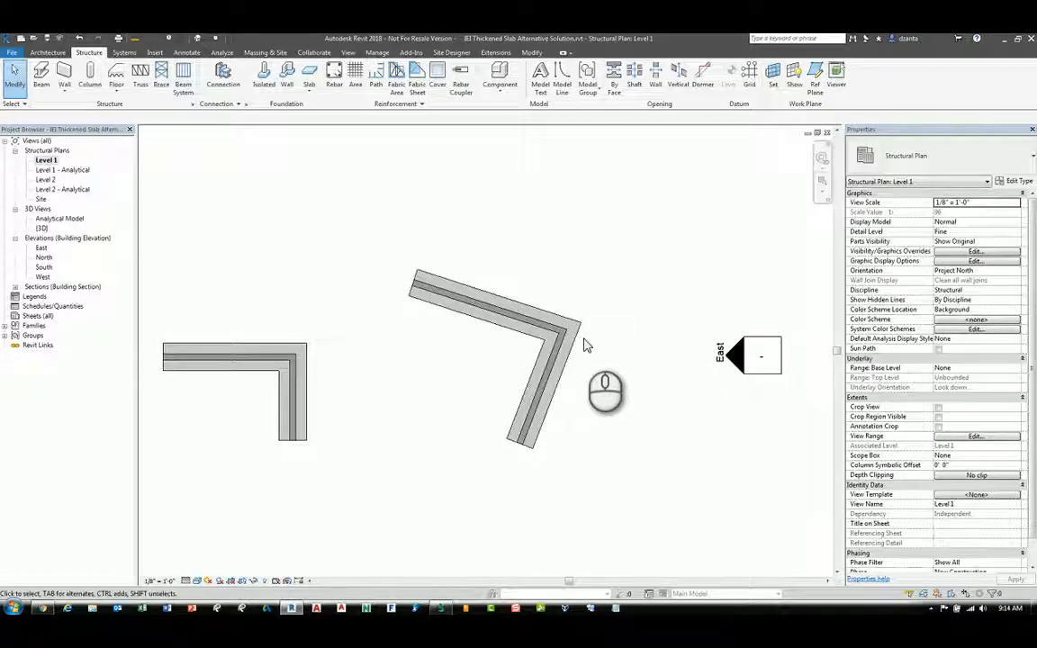
pyautogui.click(826, 133)
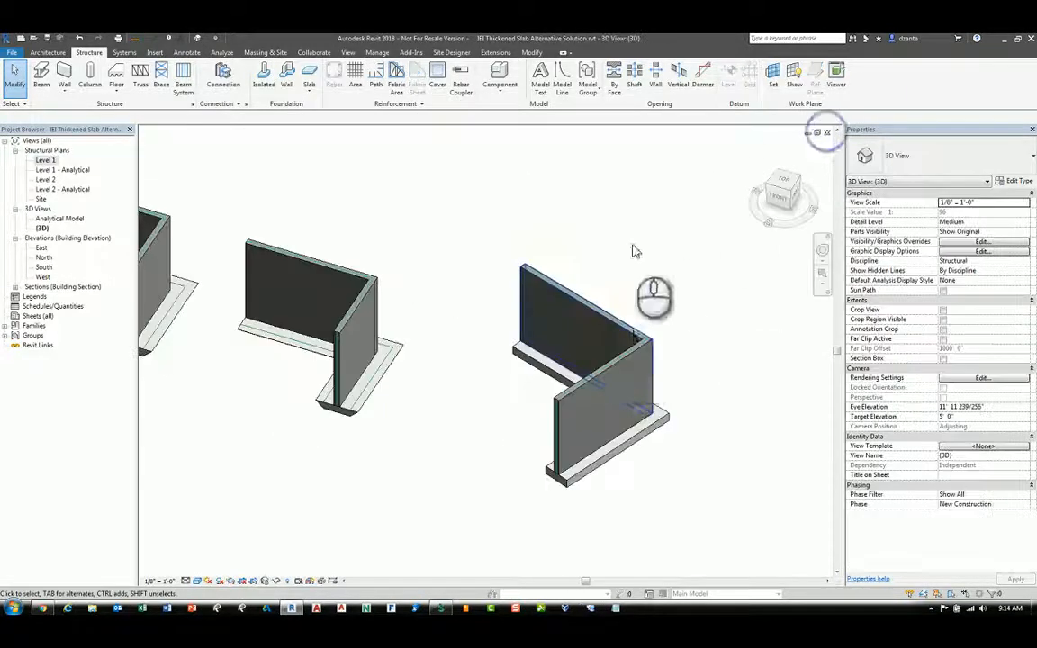
# - Trace the new footing's outer top edge with locked model lines, extending the line end to the outside corner
pyautogui.moveTo(632, 334); pyautogui.dragTo(550, 290, button='middle')
pyautogui.scroll(2, 537, 336)
pyautogui.moveTo(591, 344); pyautogui.dragTo(587, 321, button='middle')
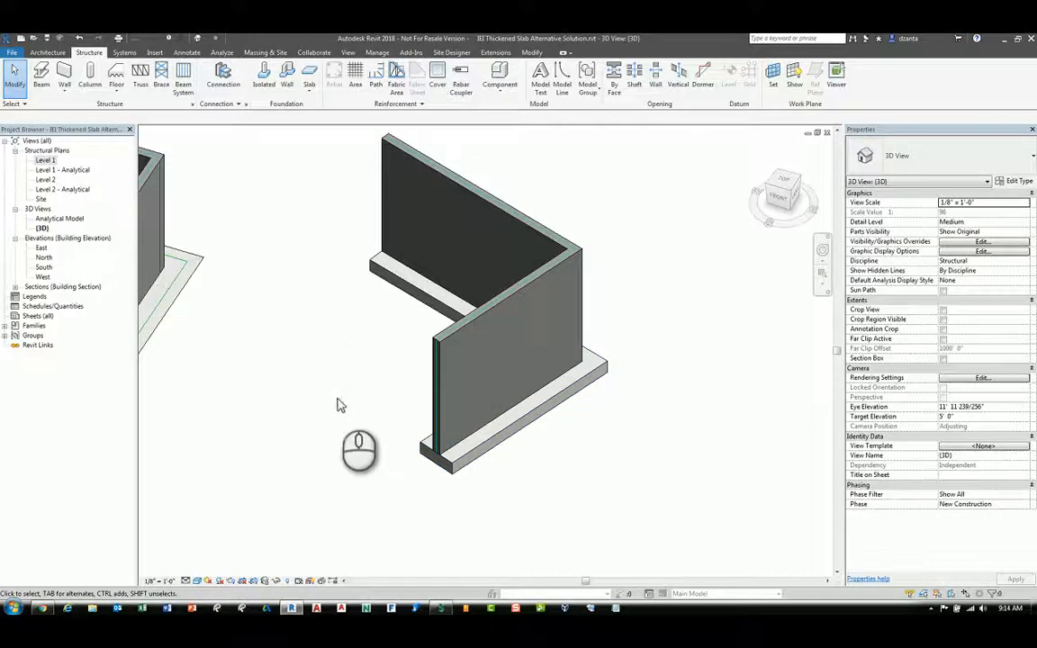
pyautogui.moveTo(337, 401); pyautogui.dragTo(320, 390, button='middle')
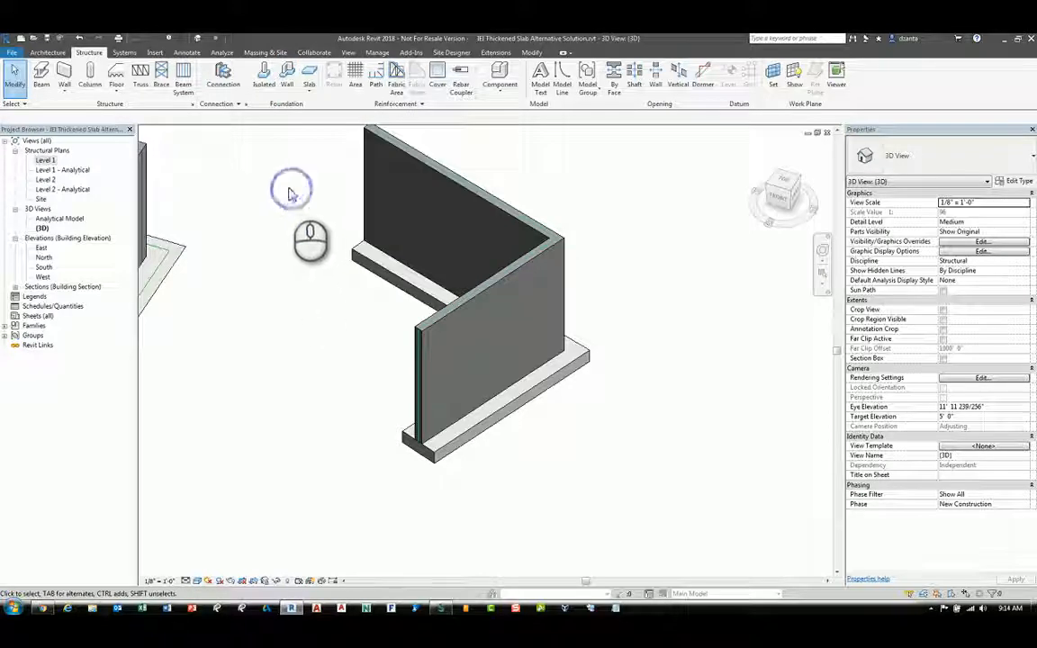
pyautogui.click(48, 53)
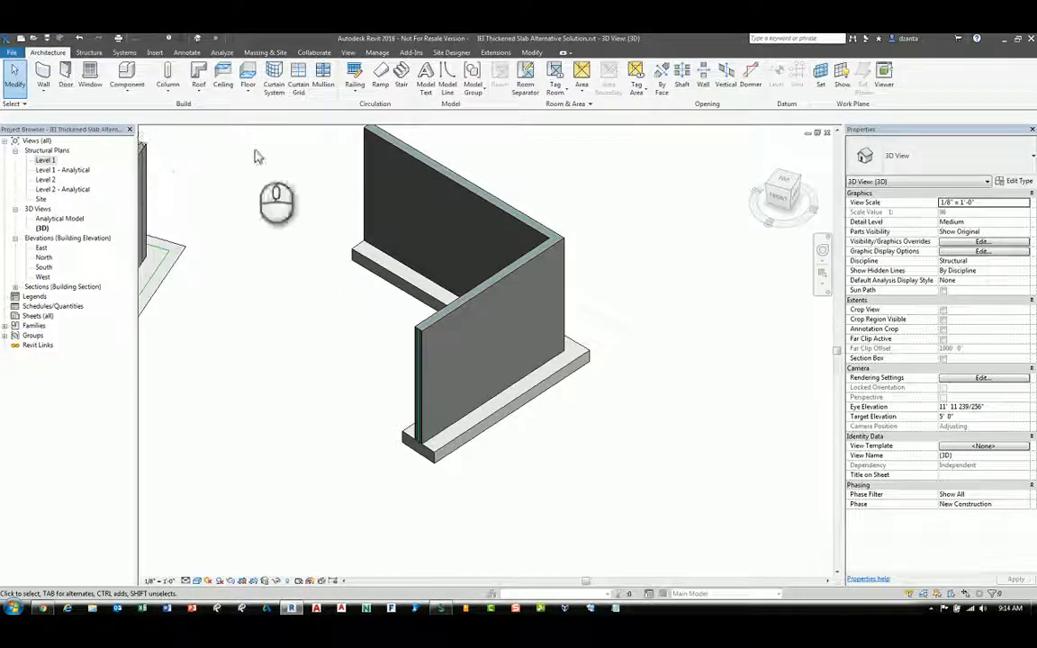
pyautogui.click(451, 93)
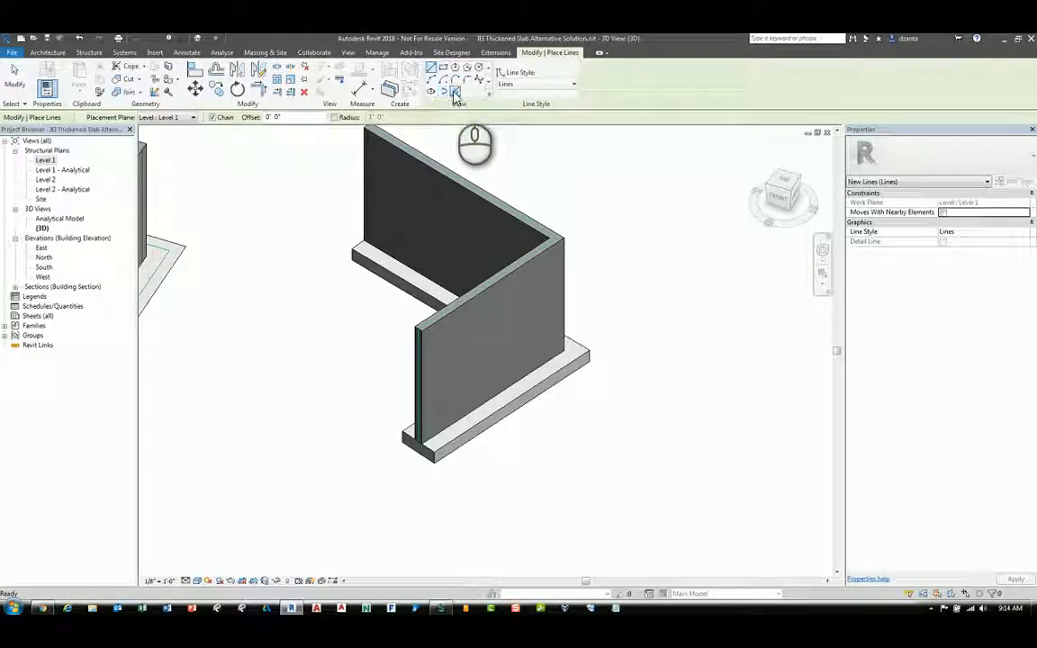
pyautogui.click(455, 92)
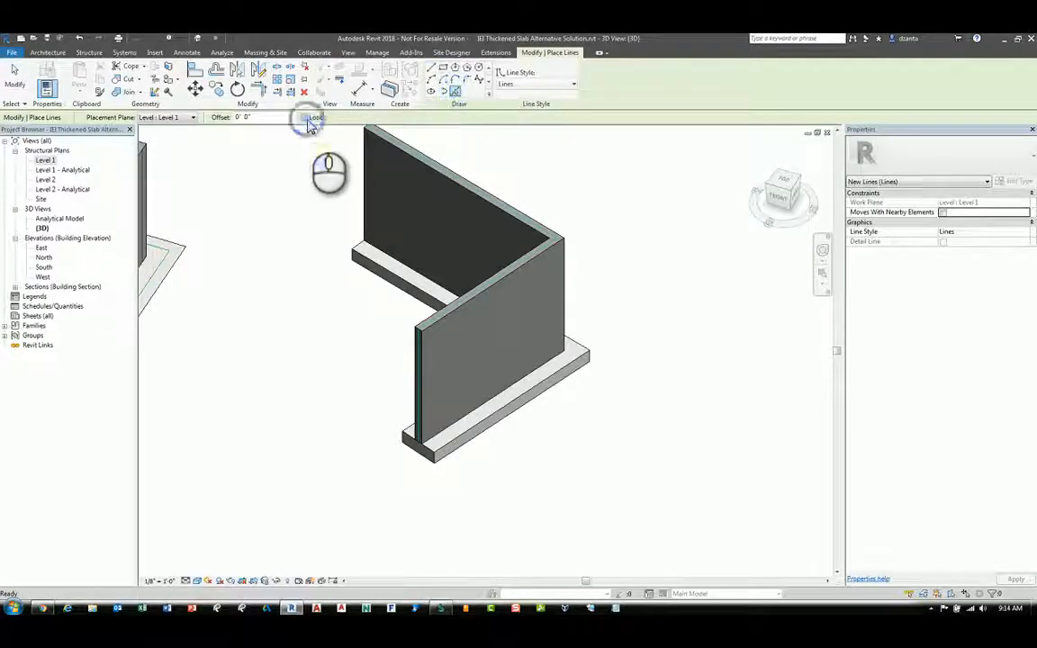
pyautogui.click(308, 119)
pyautogui.click(546, 380)
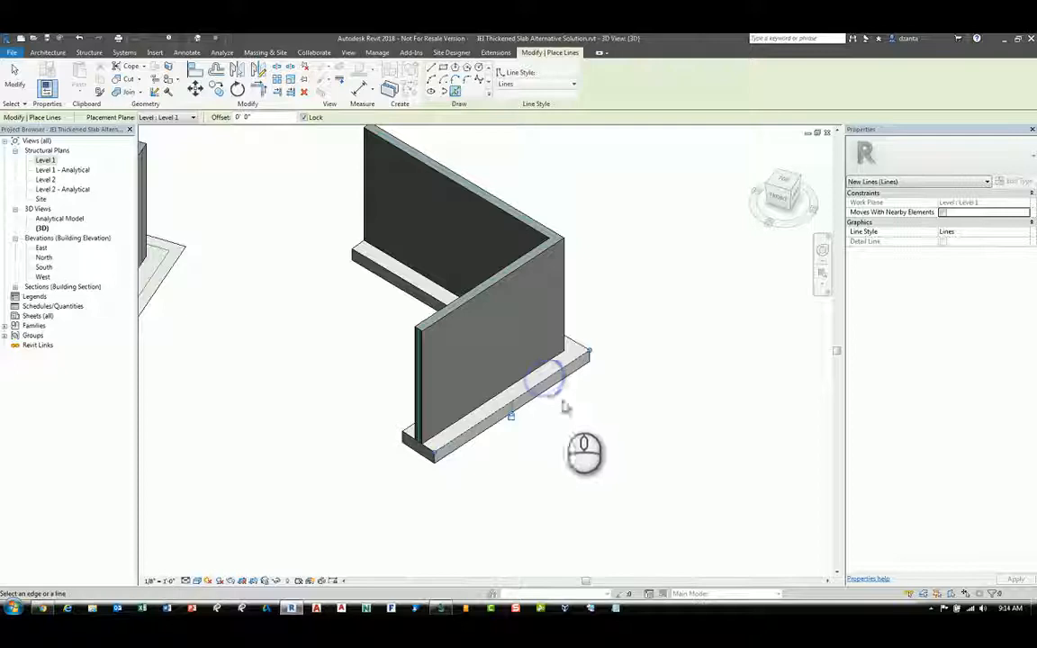
pyautogui.keyDown('shift'); pyautogui.moveTo(613, 417); pyautogui.dragTo(510, 408, button='middle'); pyautogui.keyUp('shift')
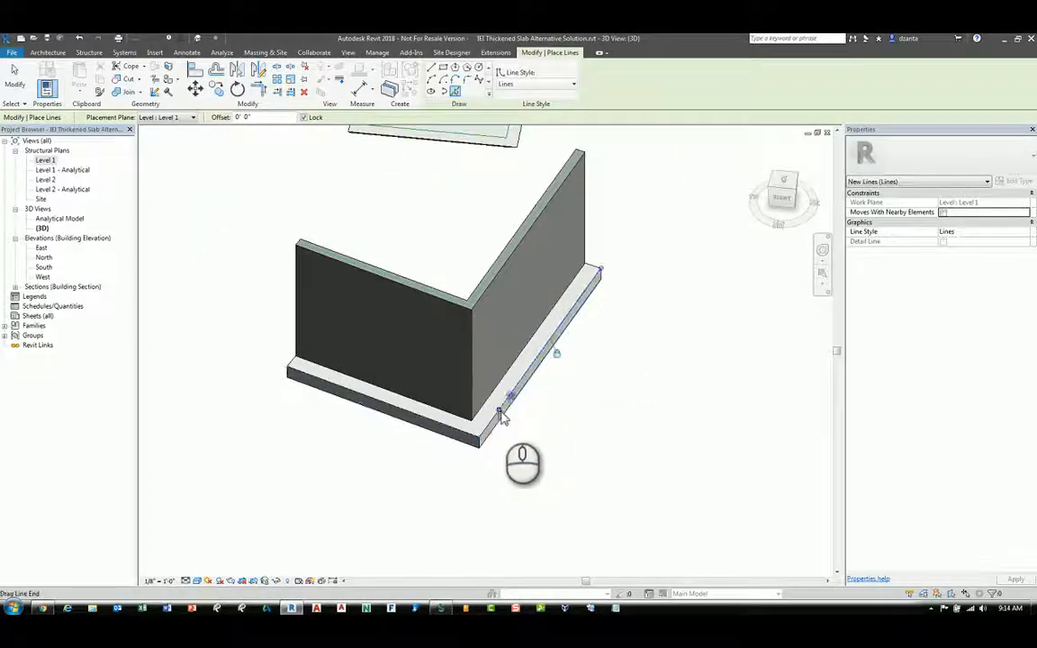
pyautogui.click(485, 423)
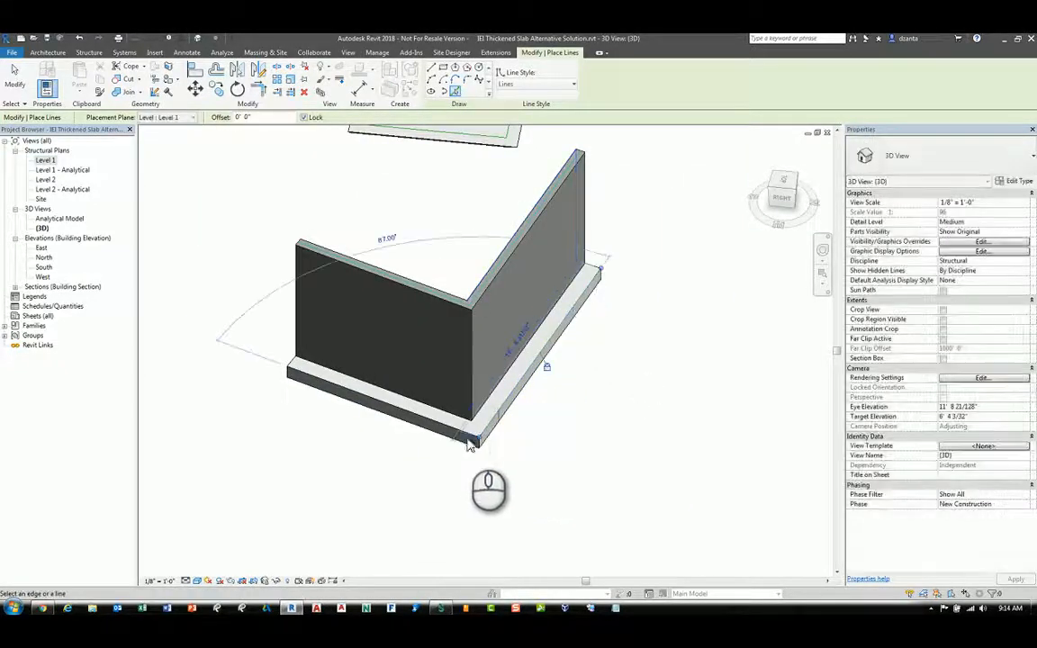
# - Trace the footing's inner top edges with locked model lines and adjust the line end to meet the inside corner
pyautogui.keyDown('shift'); pyautogui.moveTo(465, 439); pyautogui.dragTo(625, 398, button='middle'); pyautogui.keyUp('shift')
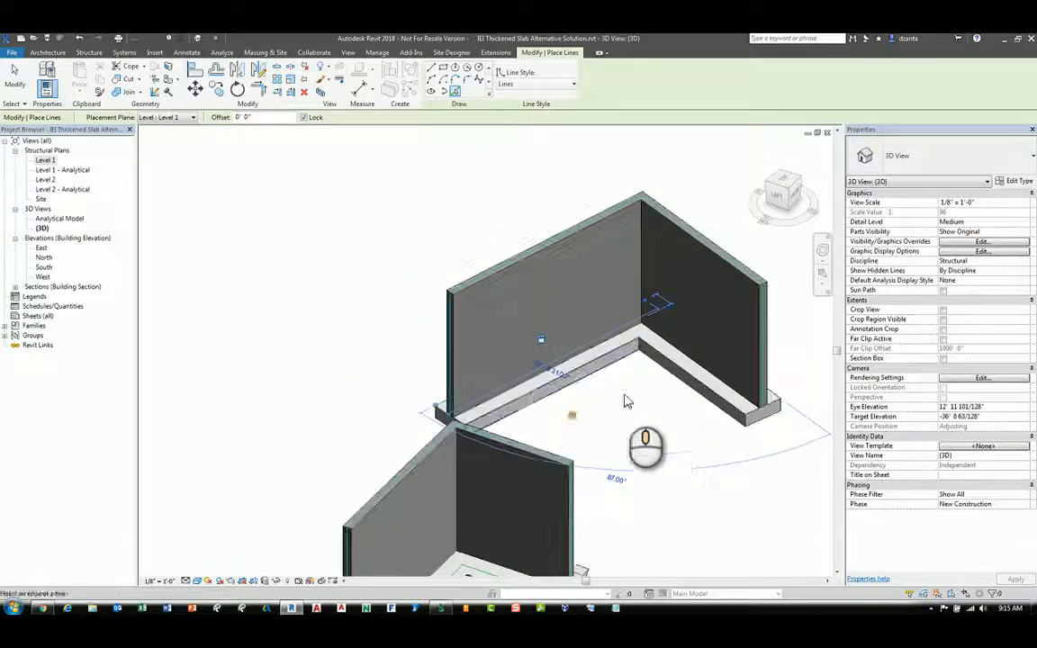
pyautogui.moveTo(529, 401)
pyautogui.keyDown('shift'); pyautogui.mouseDown(button='middle')
pyautogui.moveTo(632, 405)
pyautogui.moveTo(532, 365)
pyautogui.moveTo(586, 350)
pyautogui.mouseUp(button='middle'); pyautogui.keyUp('shift')
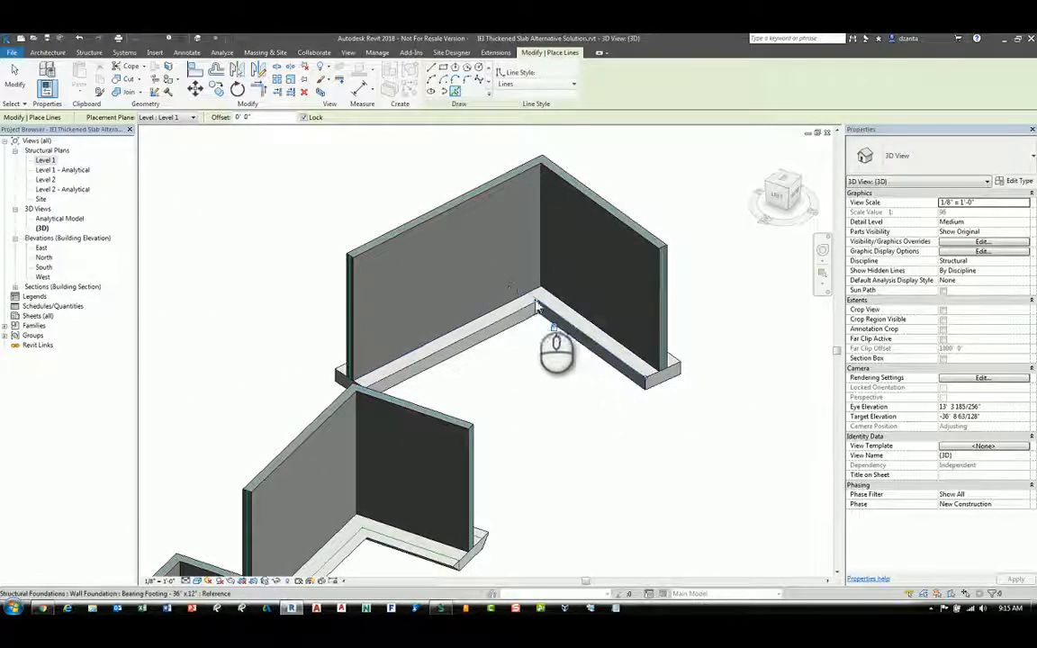
pyautogui.click(540, 301)
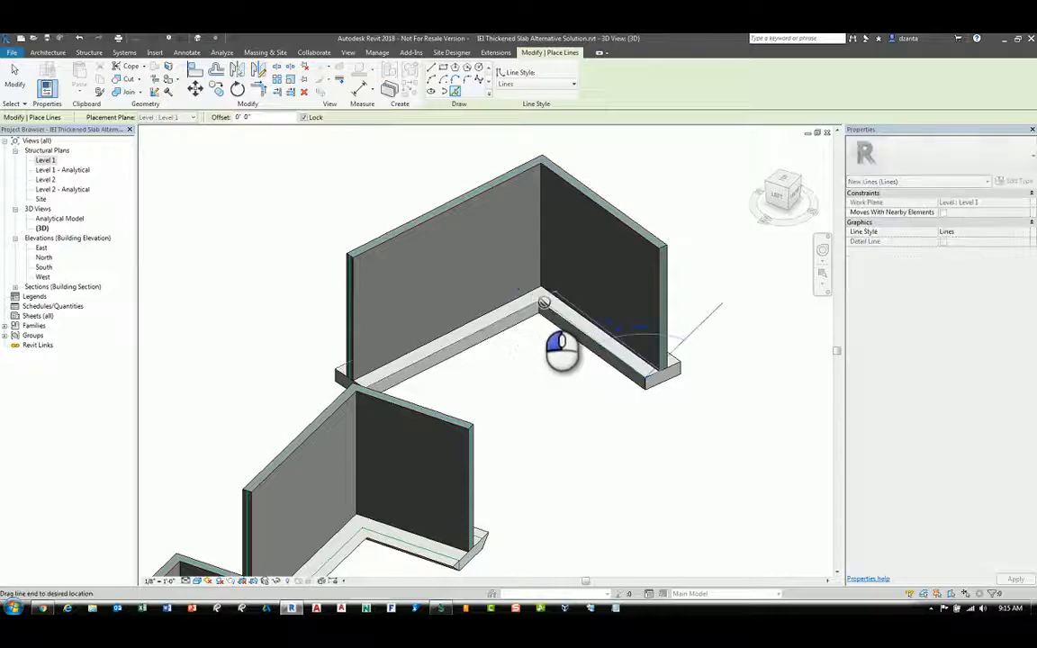
pyautogui.moveTo(545, 303); pyautogui.dragTo(541, 301)
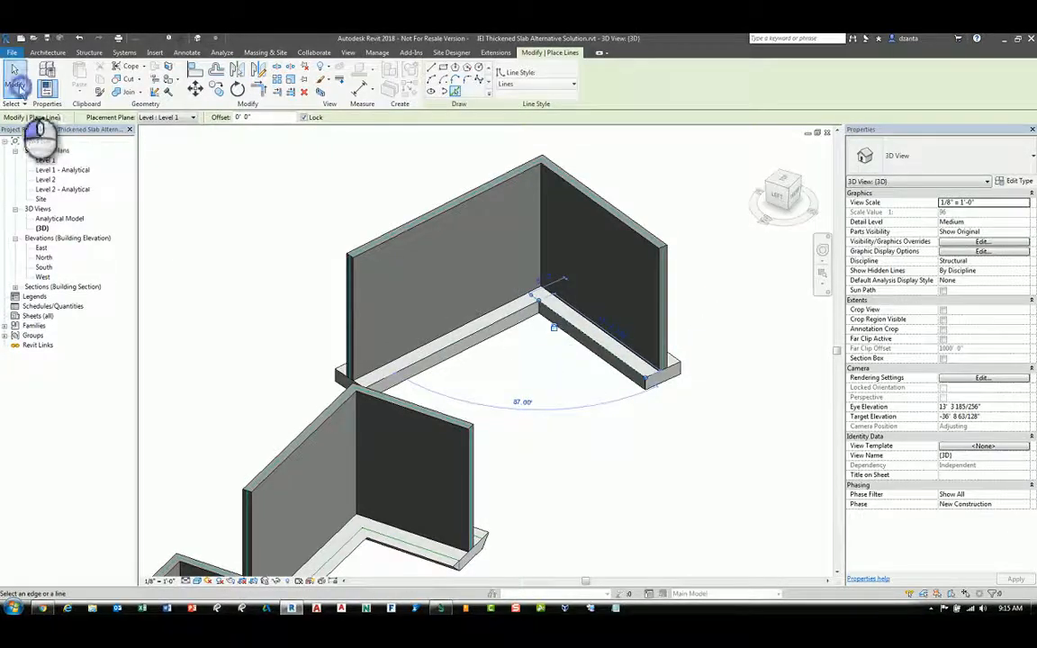
pyautogui.click(18, 86)
# - Place a Footing Slab Edge 12" along one footing's outer model line and flip its profile about the vertical axis
pyautogui.keyDown('shift'); pyautogui.moveTo(630, 412); pyautogui.dragTo(415, 345, button='middle'); pyautogui.keyUp('shift')
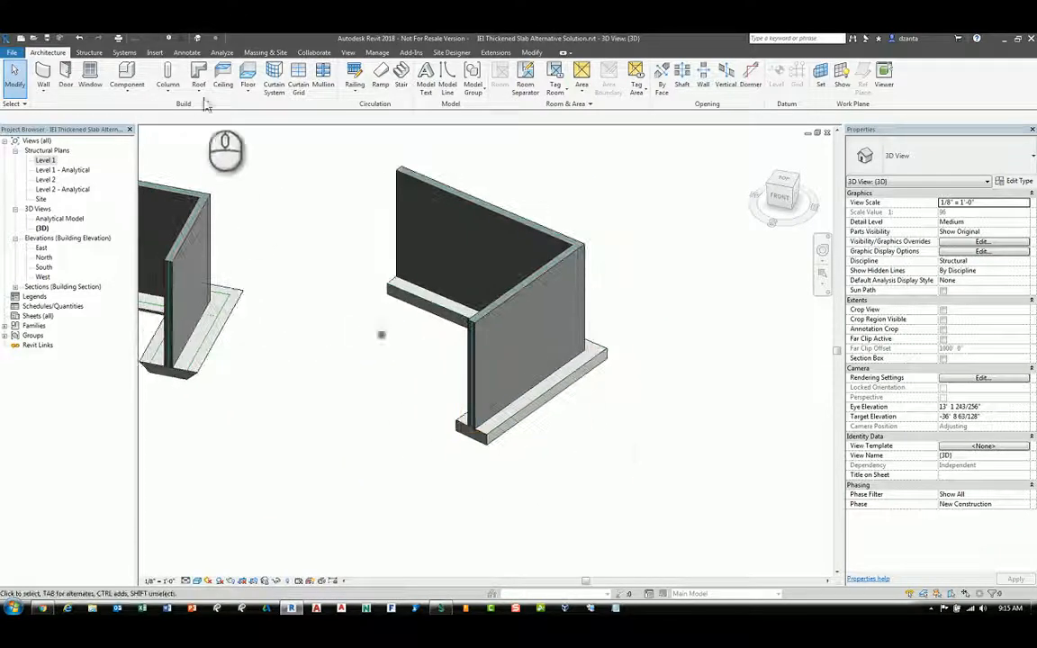
pyautogui.click(248, 91)
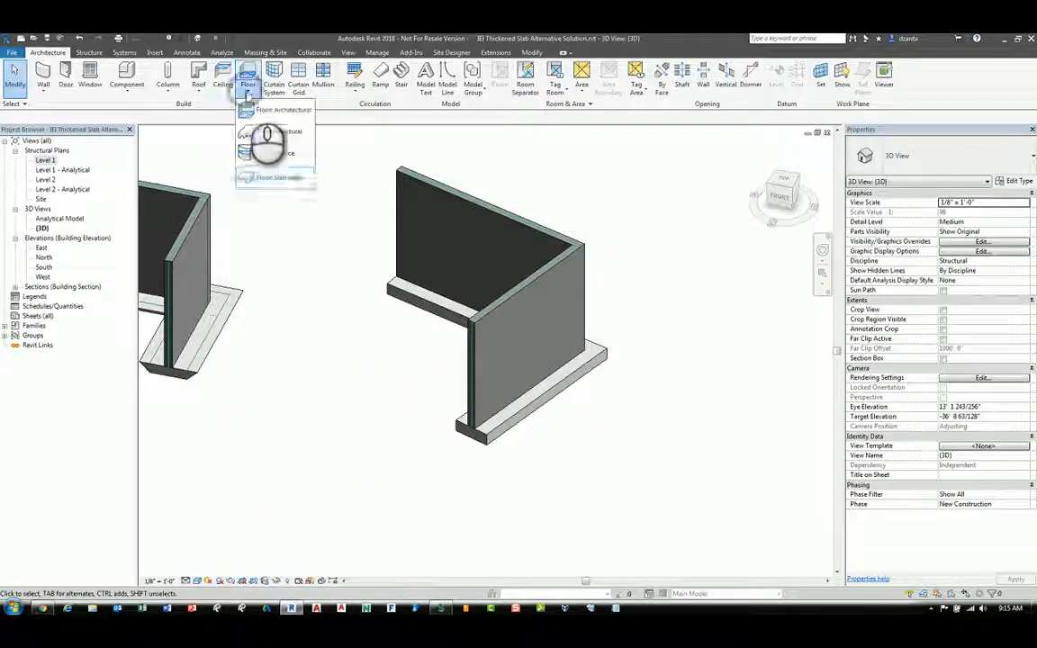
pyautogui.click(297, 178)
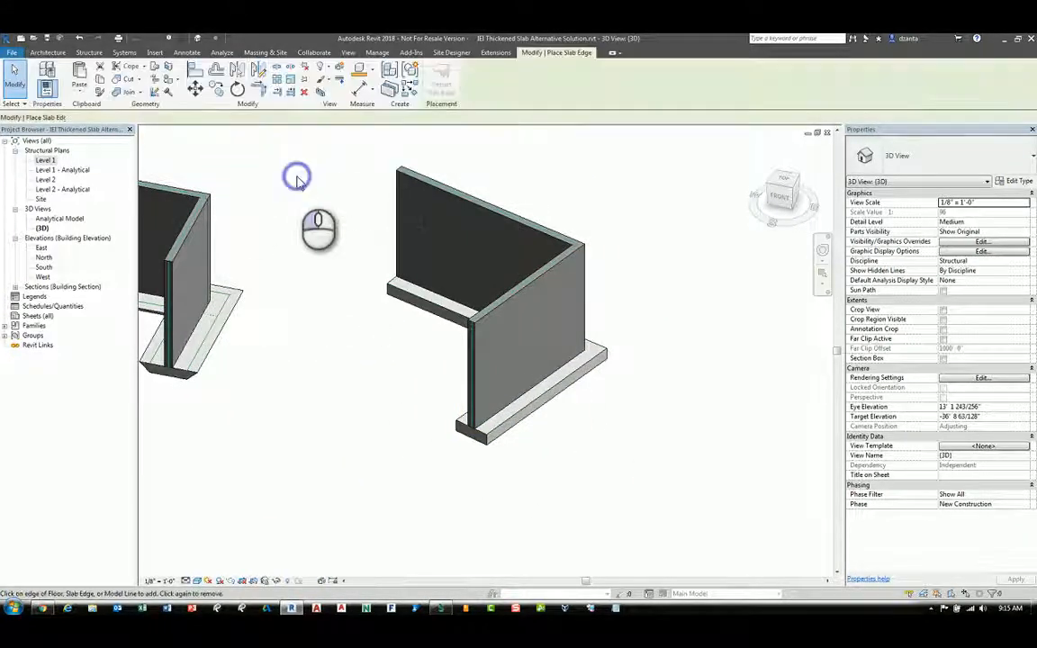
pyautogui.click(328, 415)
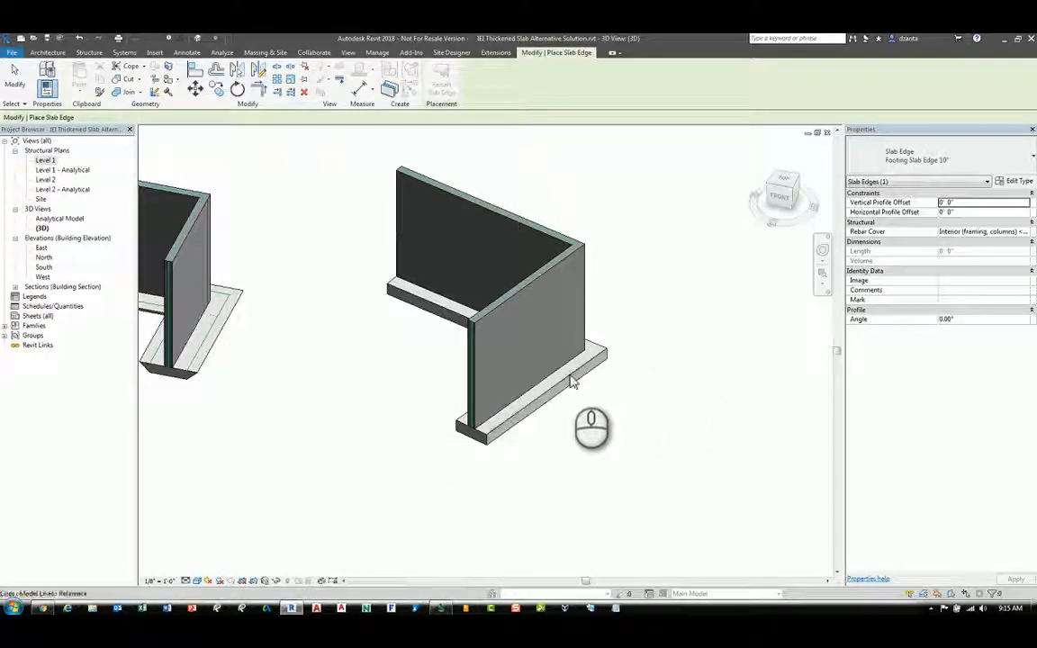
pyautogui.click(955, 161)
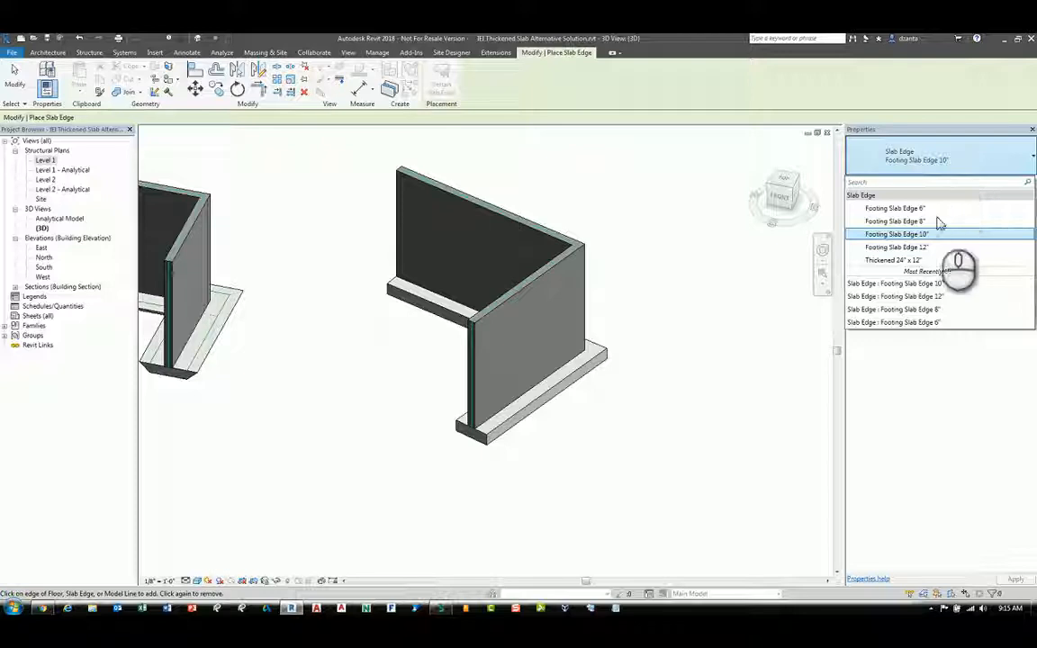
pyautogui.click(928, 246)
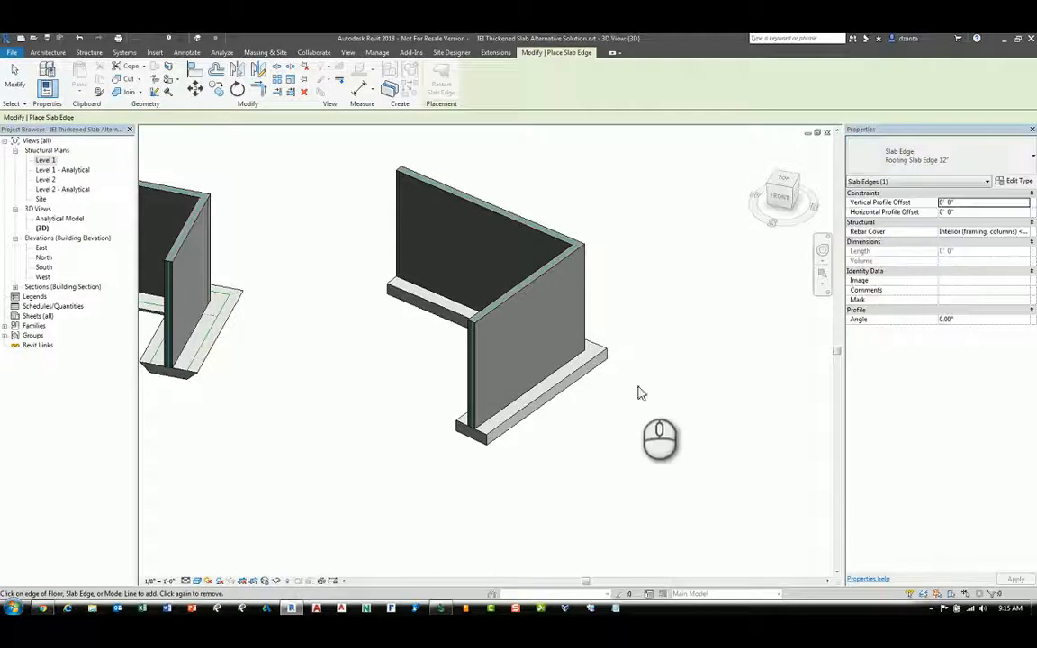
pyautogui.click(565, 389)
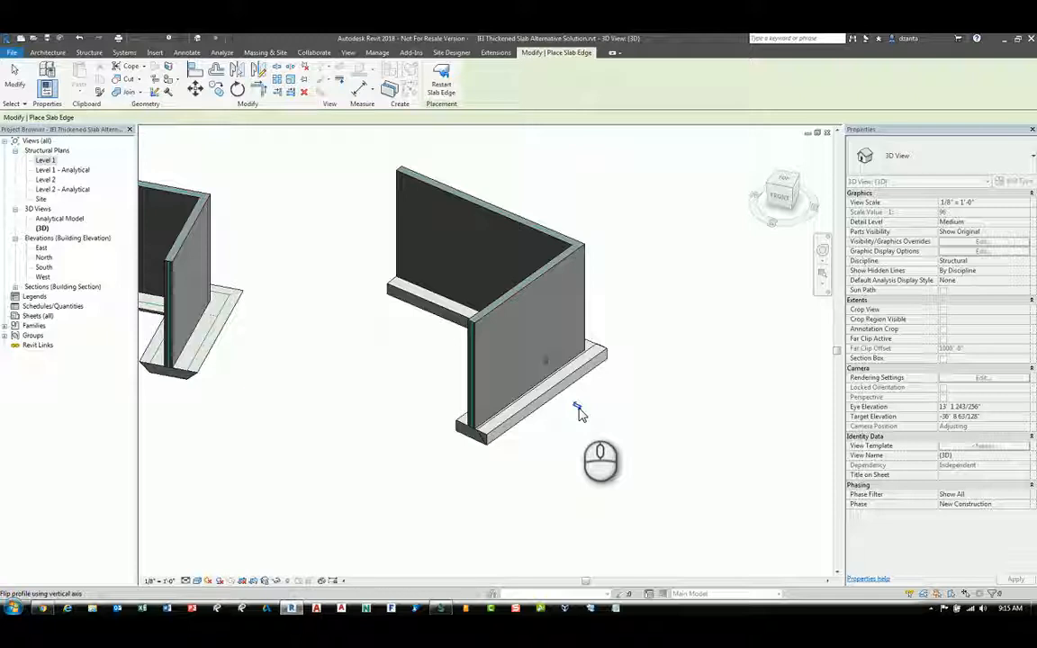
pyautogui.click(579, 413)
pyautogui.press('Escape')
pyautogui.press('Escape')
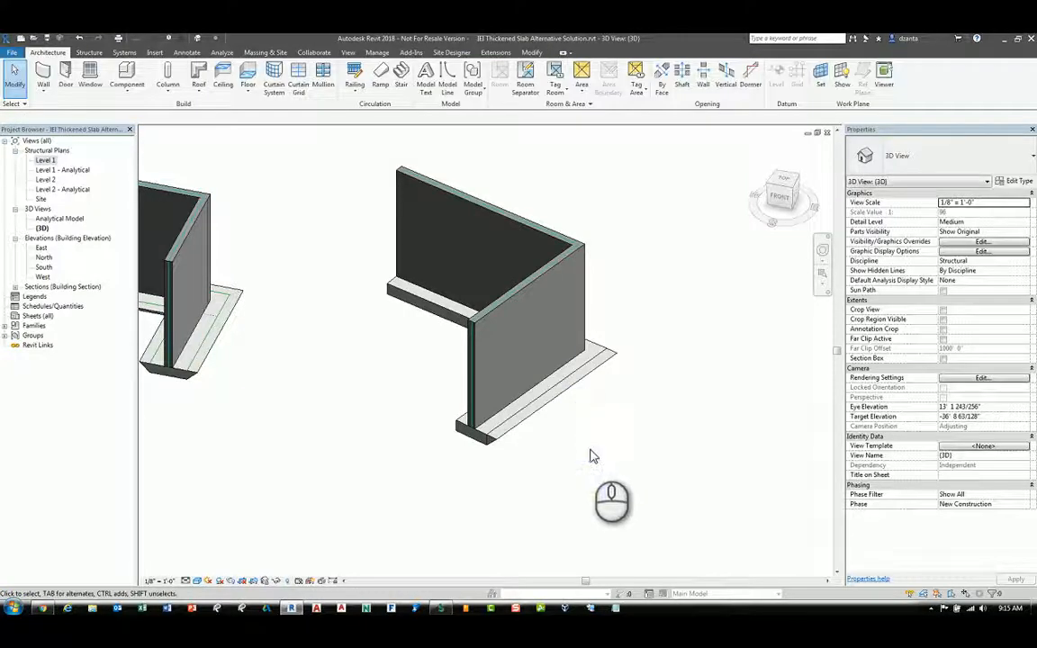
# - Place a matching Footing Slab Edge 12" along the other footing's outer model line and flip its profile outward
pyautogui.keyDown('shift'); pyautogui.moveTo(590, 456); pyautogui.dragTo(559, 441, button='middle'); pyautogui.keyUp('shift')
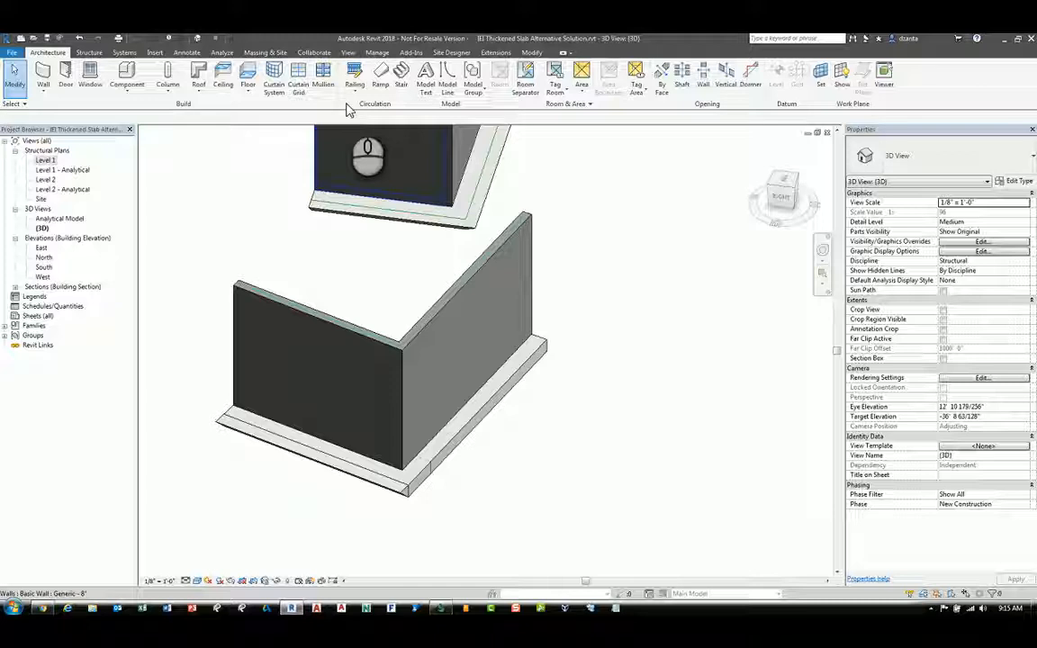
pyautogui.doubleClick(251, 443)
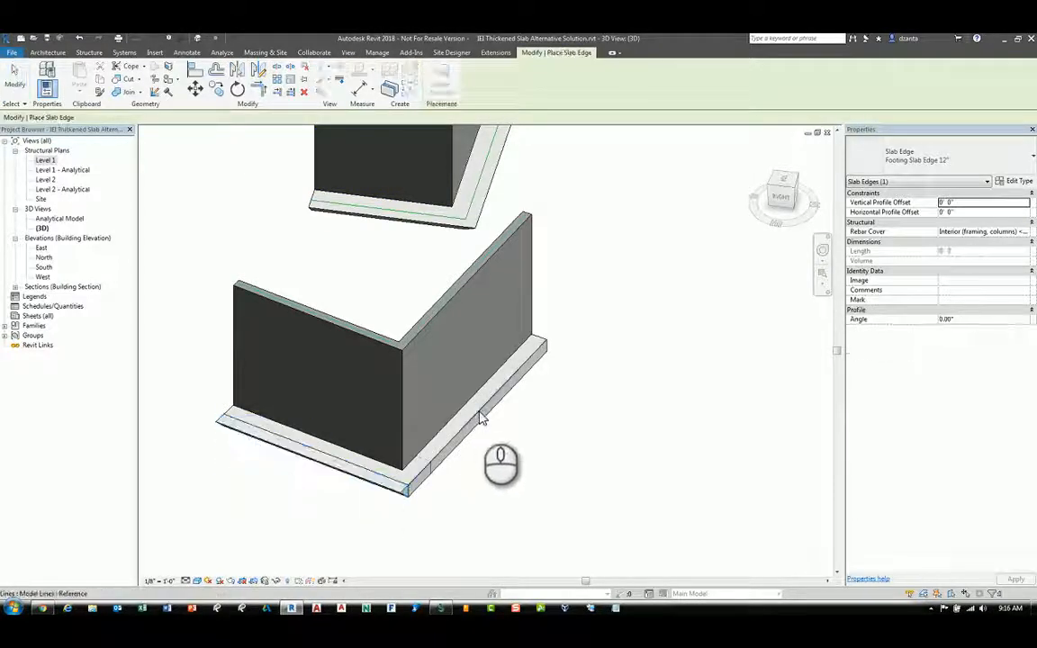
pyautogui.click(521, 434)
# - Place a Footing Slab Edge 12" along the first footing's inner model line and flip its profile away from the footing
pyautogui.keyDown('shift'); pyautogui.moveTo(519, 454); pyautogui.dragTo(314, 426, button='middle'); pyautogui.keyUp('shift')
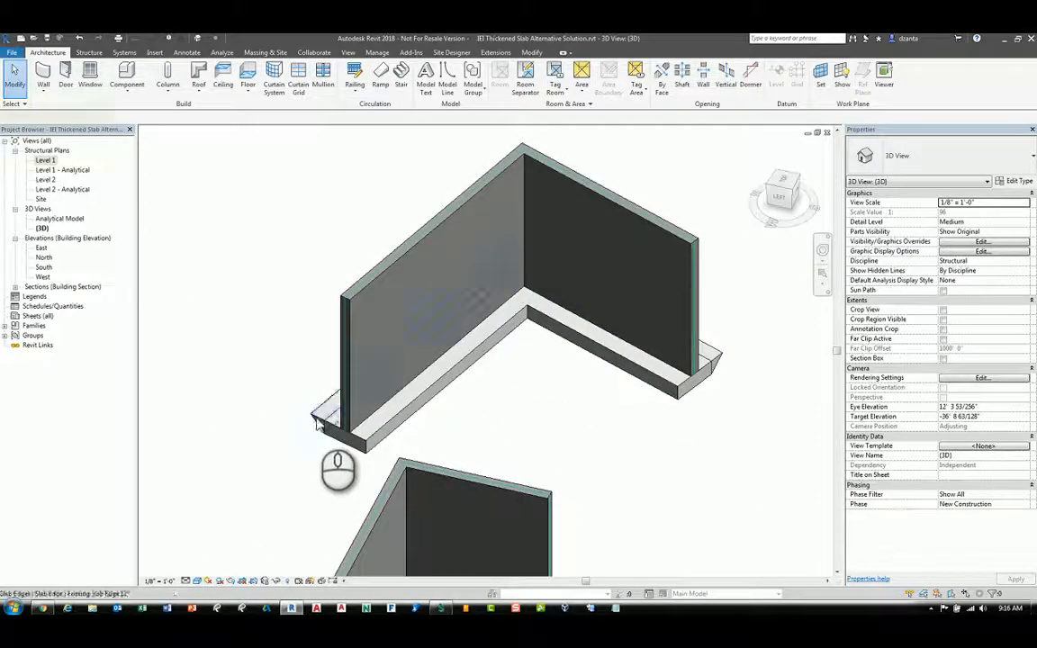
pyautogui.press('Return')
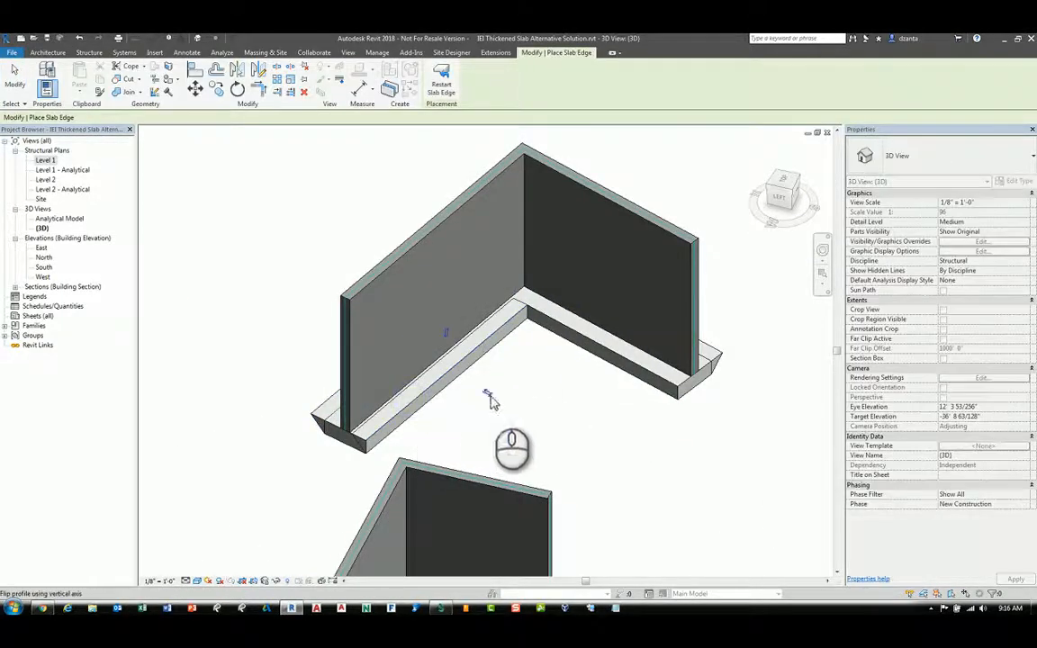
pyautogui.press('Escape')
pyautogui.moveTo(521, 439); pyautogui.dragTo(521, 403, button='middle')
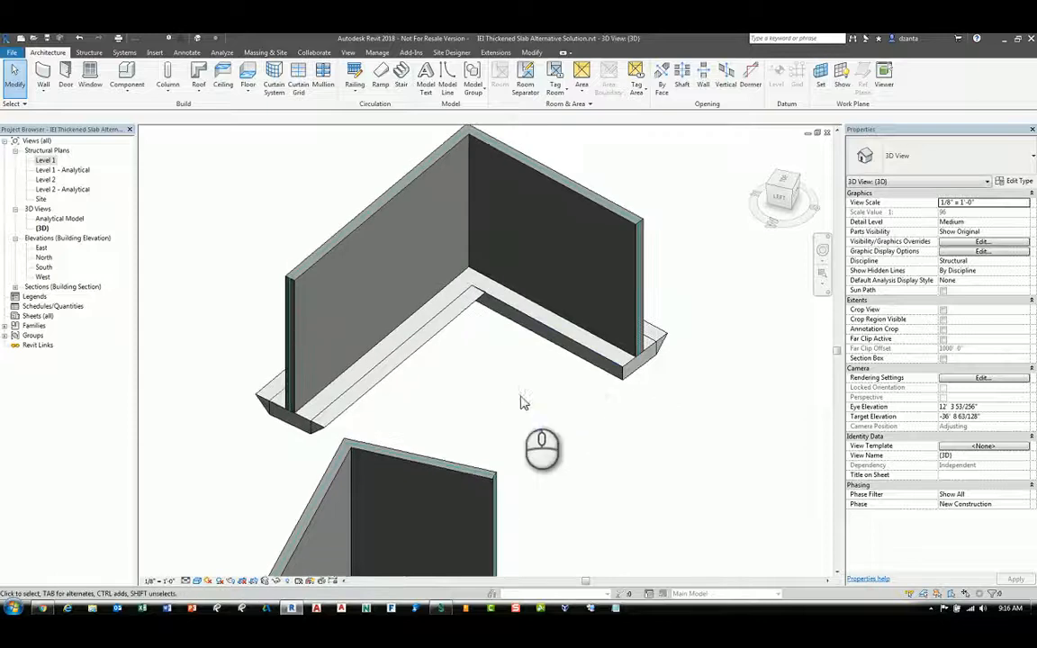
# - Create a similar Footing Slab Edge 12" along the remaining inner model line and flip its profile outward
pyautogui.click(379, 383)
pyautogui.press('c')
pyautogui.press('s')
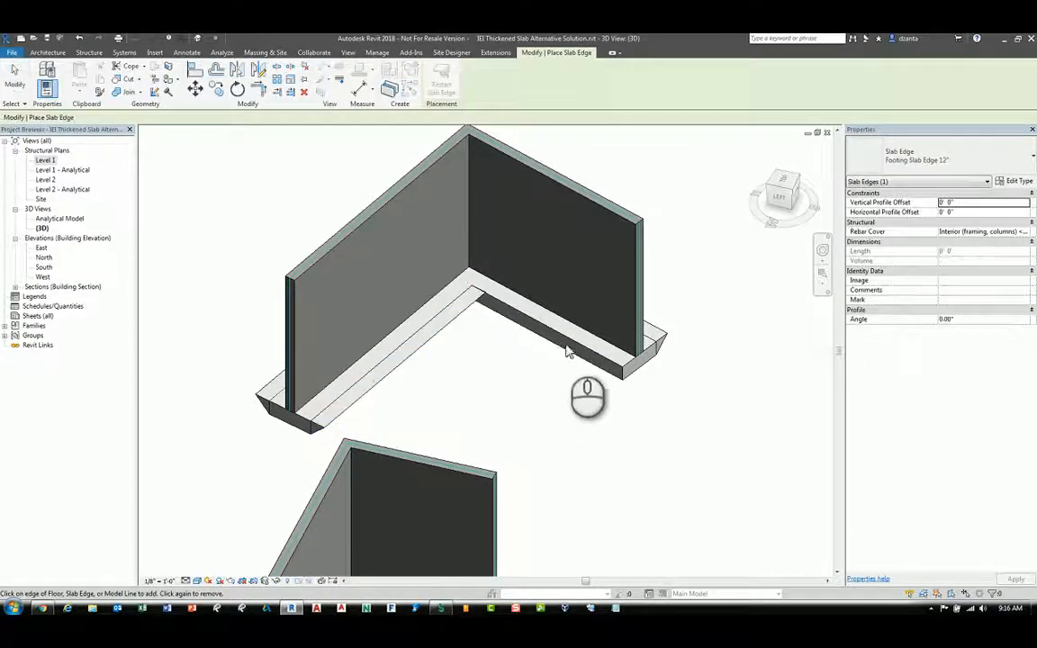
pyautogui.click(563, 338)
pyautogui.click(511, 351)
pyautogui.press('Escape')
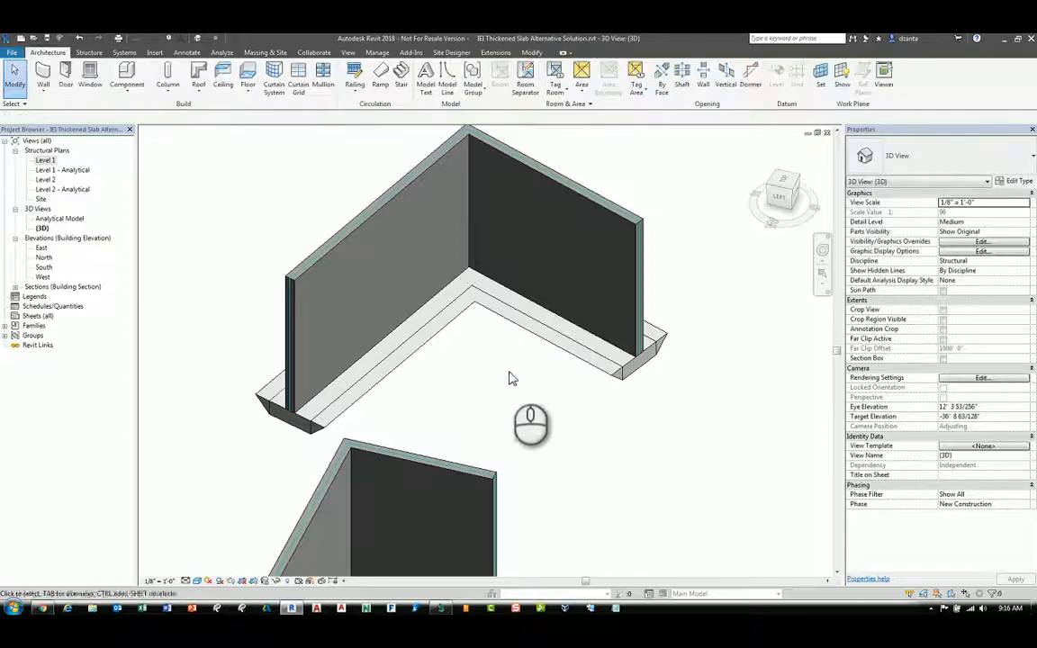
# - Change both wall foundations under the angled walls to the Bearing Footing - 36" x 10" type
pyautogui.keyDown('shift'); pyautogui.moveTo(475, 405); pyautogui.dragTo(484, 475, button='middle'); pyautogui.keyUp('shift')
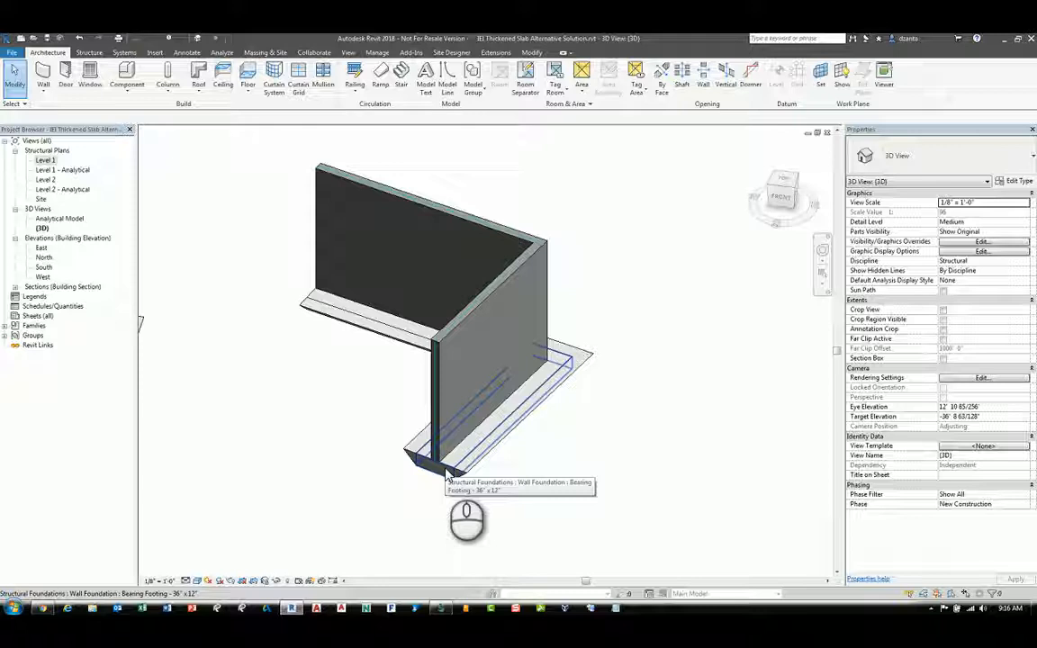
pyautogui.click(468, 480)
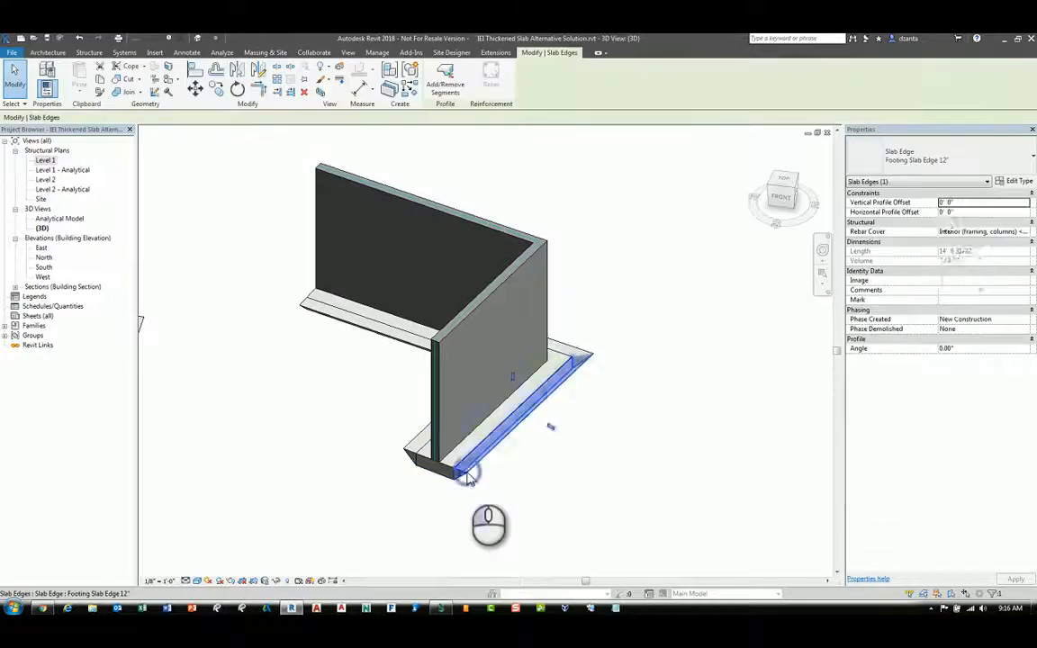
pyautogui.click(614, 374)
pyautogui.click(452, 476)
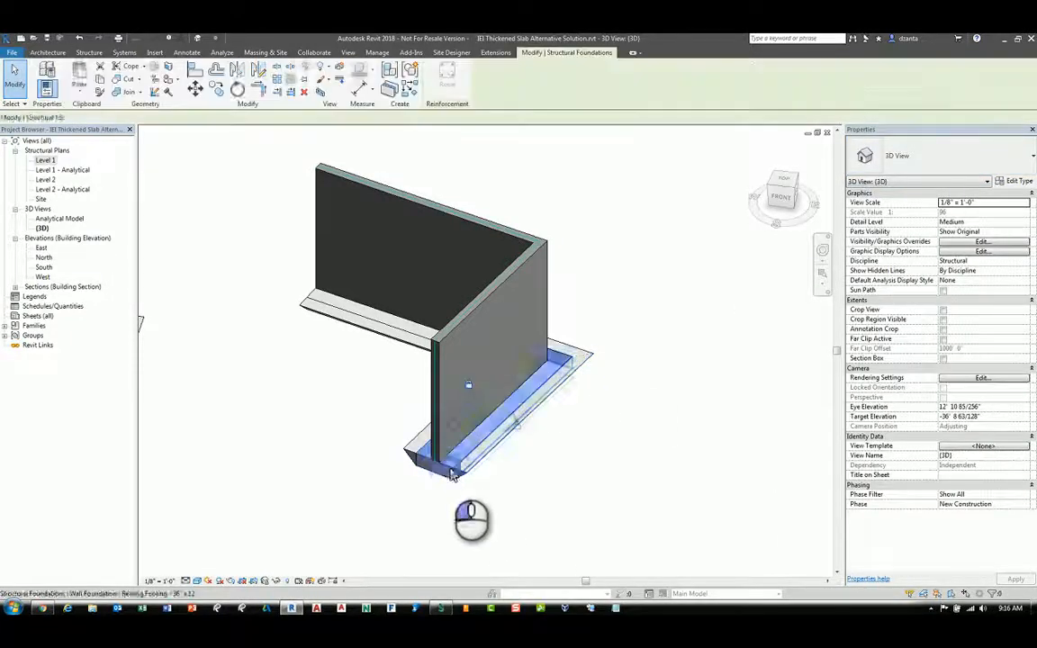
pyautogui.keyDown('ctrl'); pyautogui.click(351, 311); pyautogui.keyUp('ctrl')
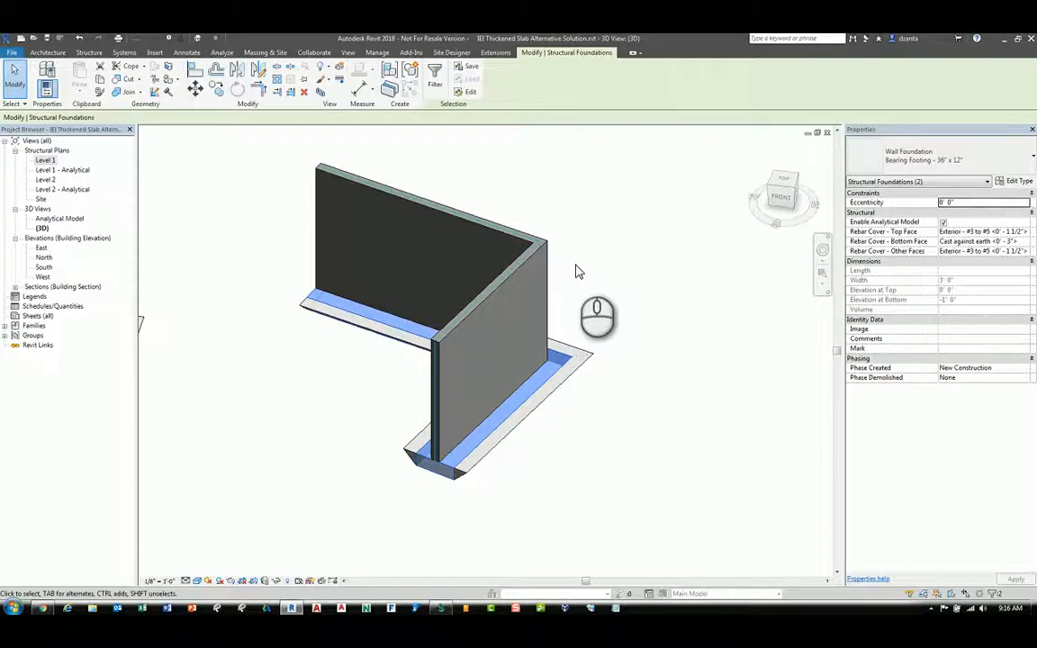
pyautogui.click(959, 160)
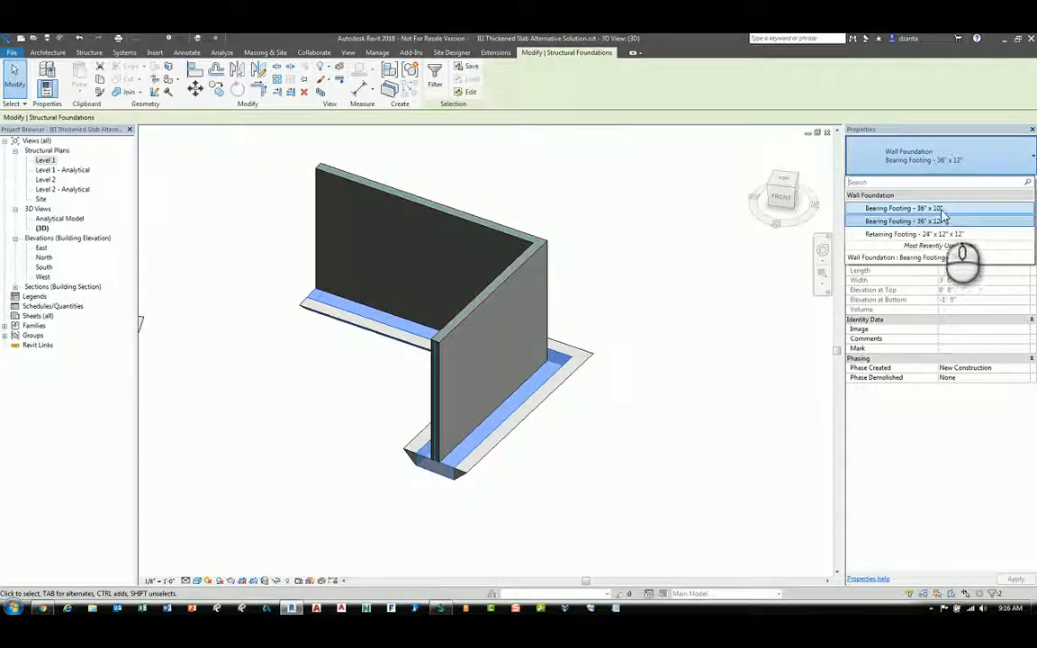
pyautogui.click(942, 210)
pyautogui.click(604, 266)
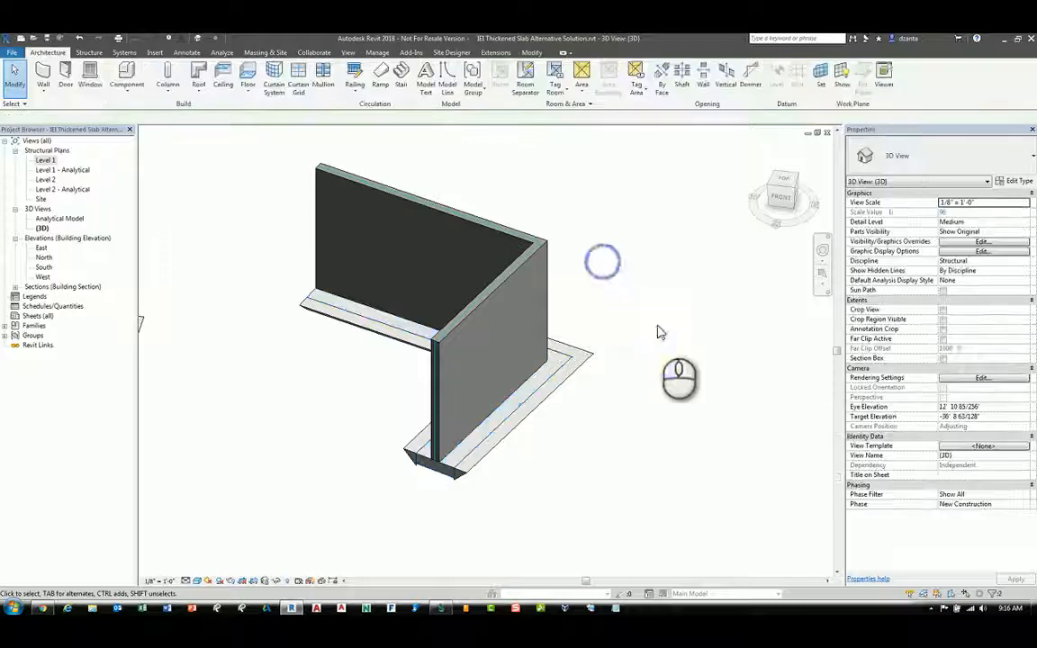
# - Select all four slab edges around the two footings and change their type to Footing Slab Edge 10"
pyautogui.click(495, 450)
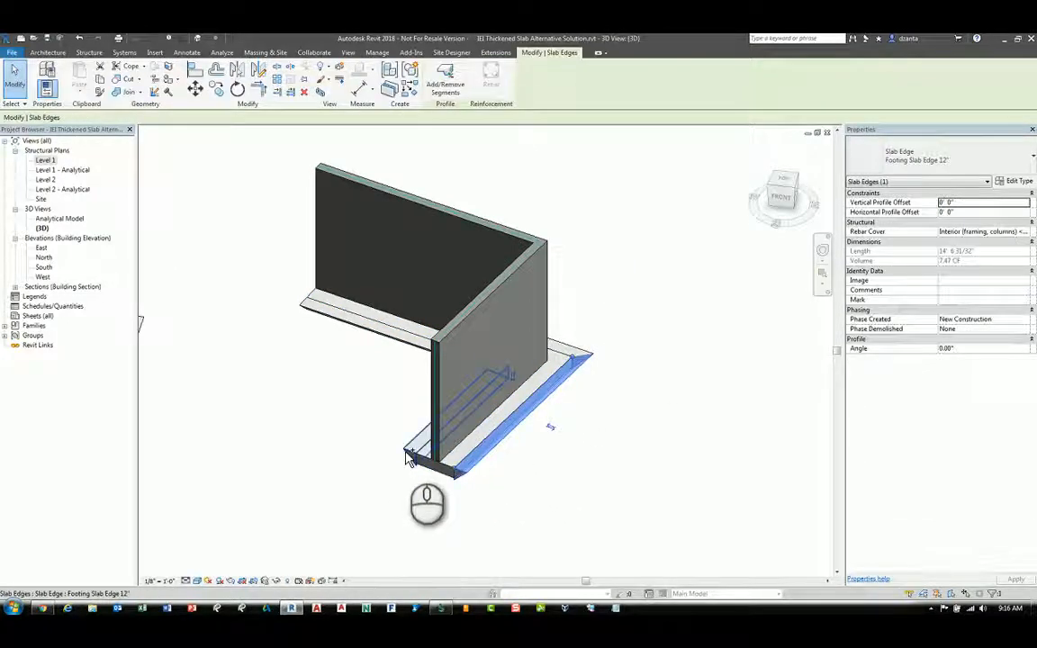
pyautogui.keyDown('ctrl'); pyautogui.click(364, 331); pyautogui.keyUp('ctrl')
pyautogui.keyDown('ctrl'); pyautogui.click(363, 327); pyautogui.keyUp('ctrl')
pyautogui.keyDown('shift'); pyautogui.moveTo(566, 430); pyautogui.dragTo(351, 441, button='middle'); pyautogui.keyUp('shift')
pyautogui.keyDown('ctrl'); pyautogui.click(527, 454); pyautogui.keyUp('ctrl')
pyautogui.keyDown('shift'); pyautogui.moveTo(530, 489); pyautogui.dragTo(747, 468, button='middle'); pyautogui.keyUp('shift')
pyautogui.click(945, 162)
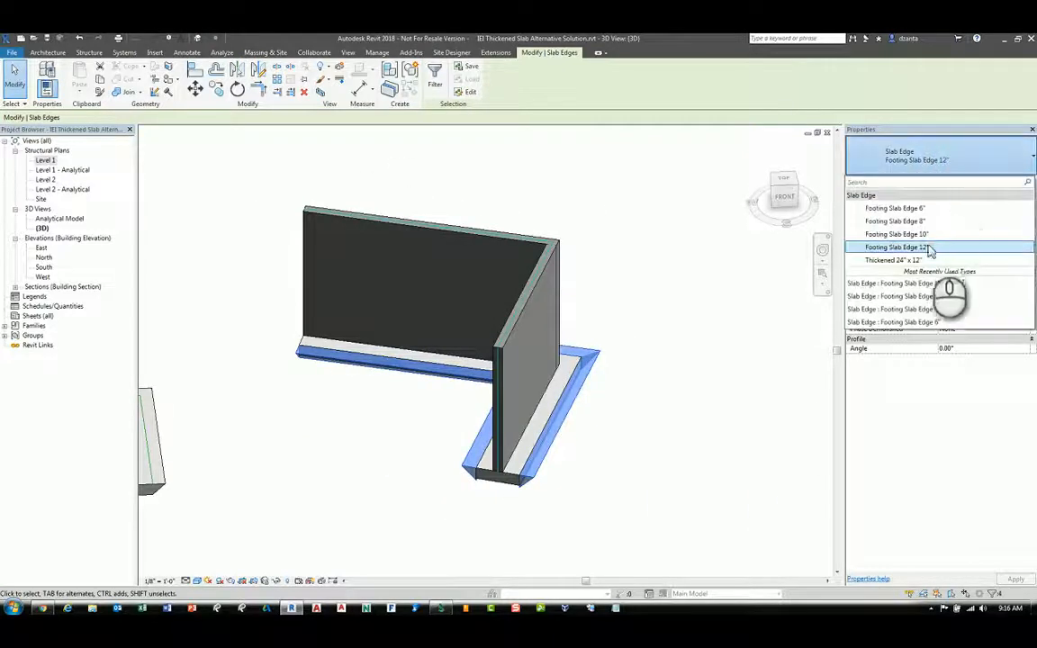
pyautogui.click(921, 231)
pyautogui.click(727, 353)
pyautogui.keyDown('shift'); pyautogui.moveTo(620, 445); pyautogui.dragTo(536, 461, button='middle'); pyautogui.keyUp('shift')
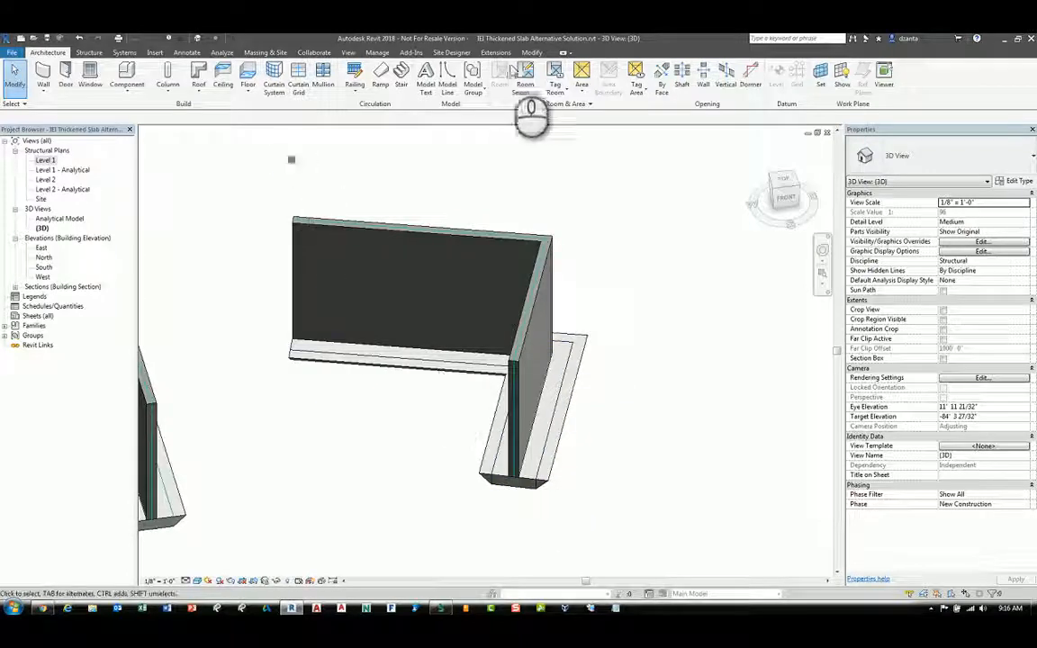
# - Join the first wall foundation with its outer and inner slab edges using Join Geometry with Multiple Join enabled
pyautogui.click(539, 54)
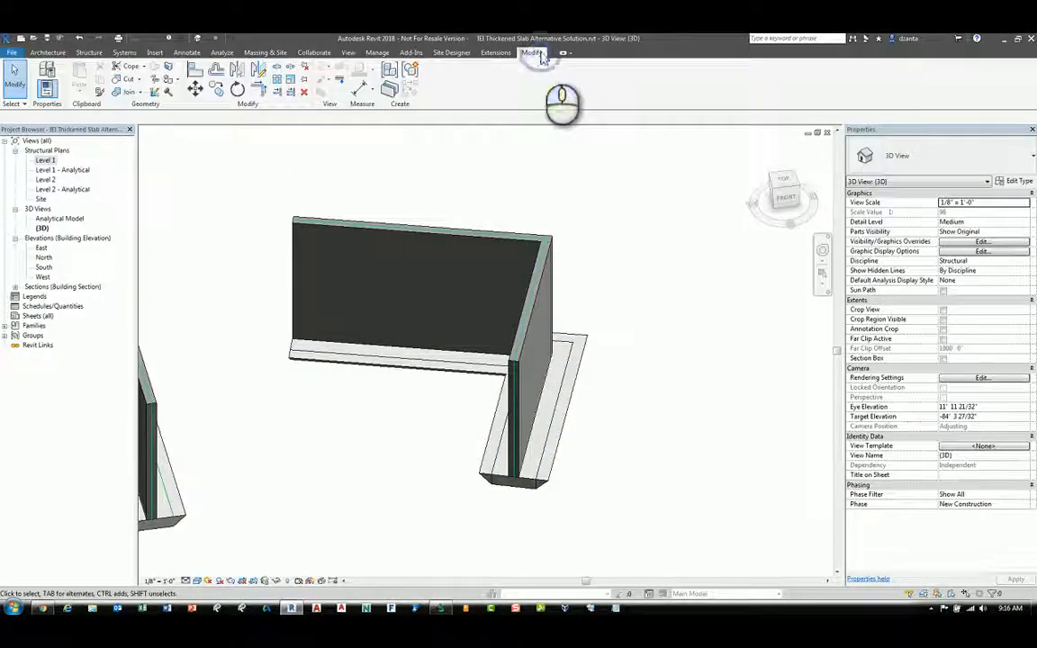
pyautogui.click(129, 93)
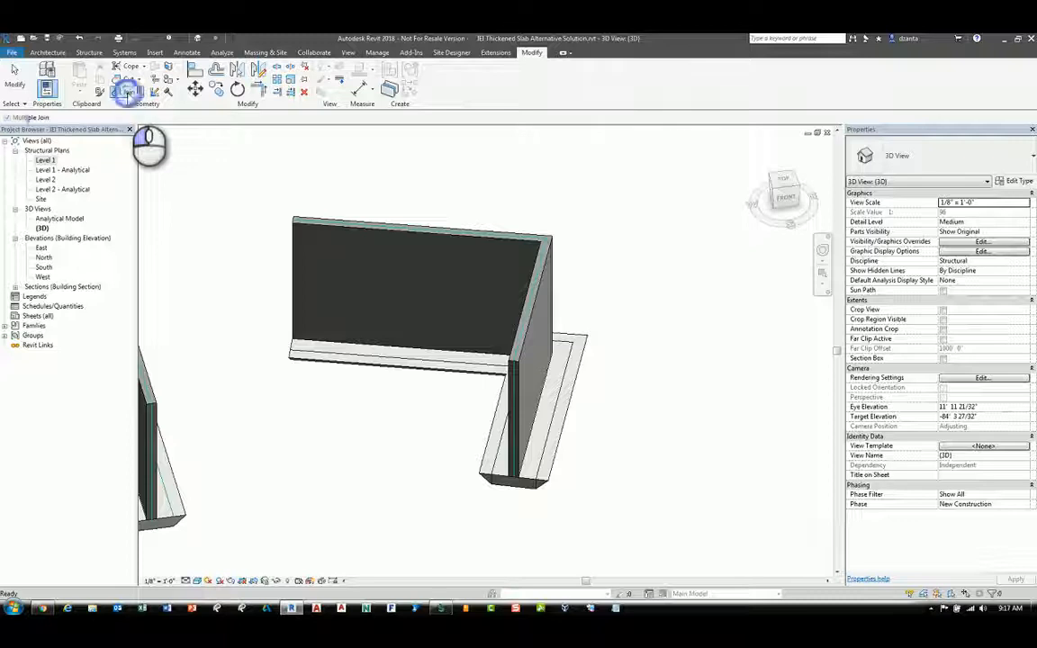
pyautogui.click(8, 117)
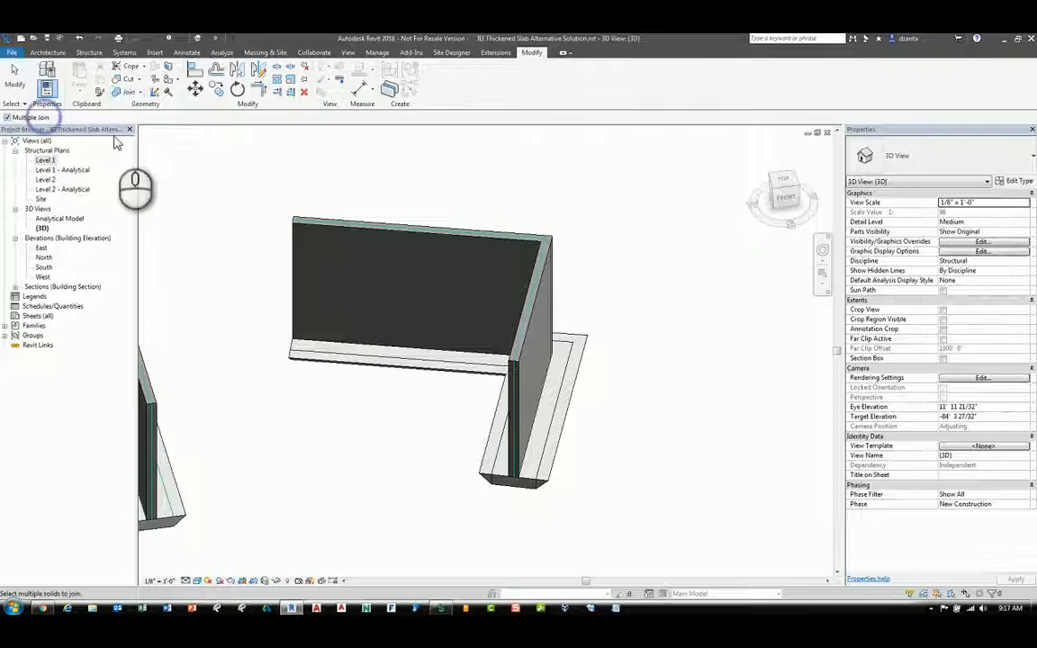
pyautogui.click(504, 479)
pyautogui.click(543, 484)
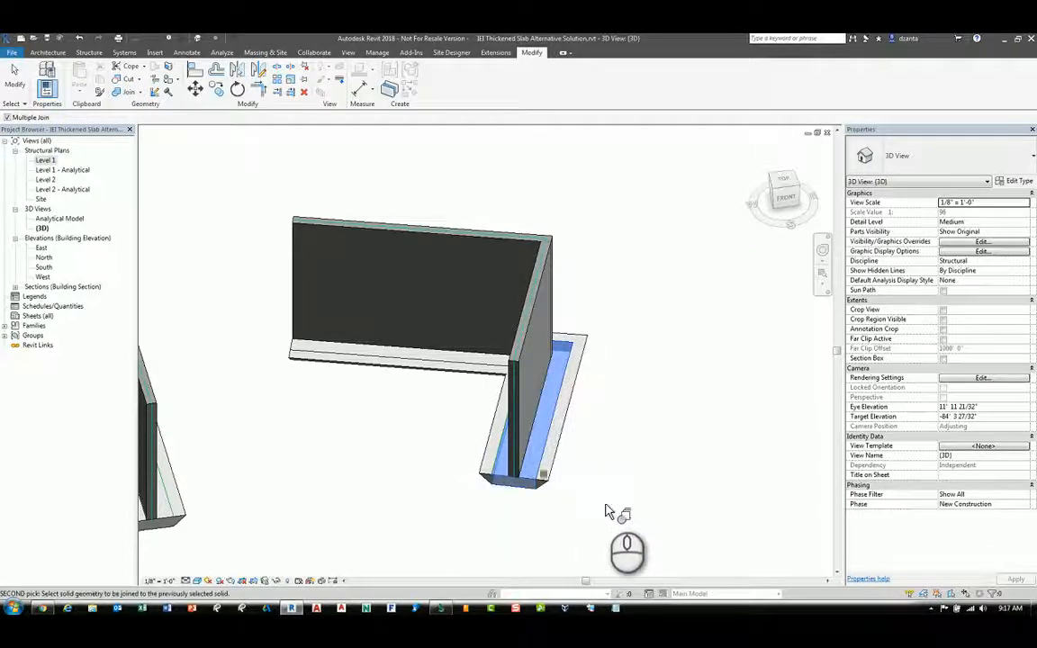
pyautogui.keyDown('shift'); pyautogui.moveTo(607, 506); pyautogui.dragTo(360, 482, button='middle'); pyautogui.keyUp('shift')
pyautogui.click(360, 482)
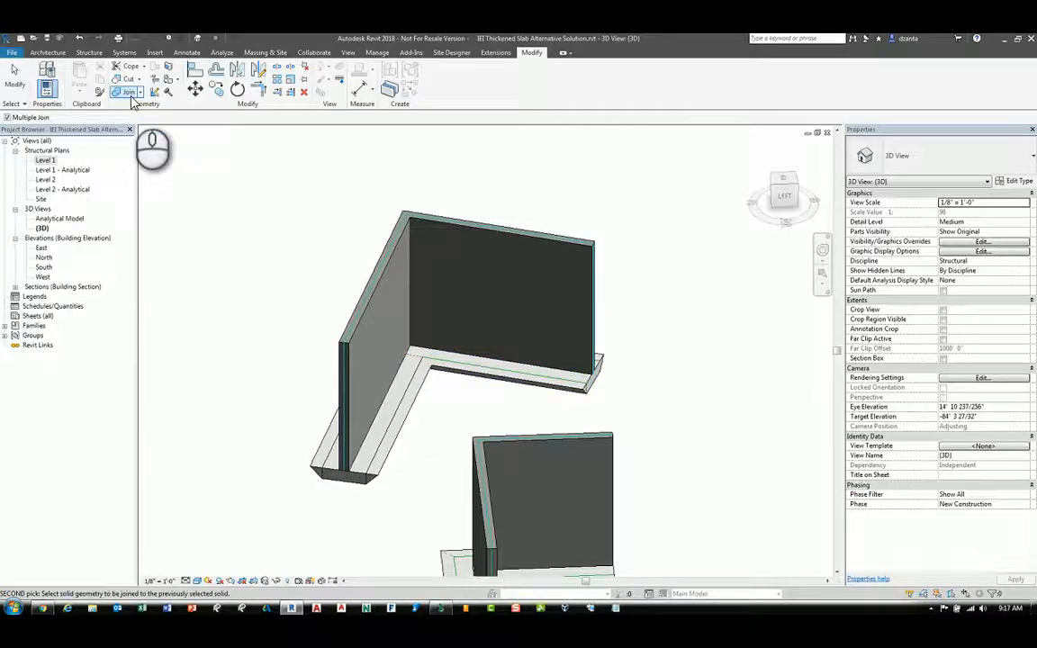
# - Join the second wall foundation with the slab edges on both of its sides using Multiple Join
pyautogui.click(127, 93)
pyautogui.click(363, 479)
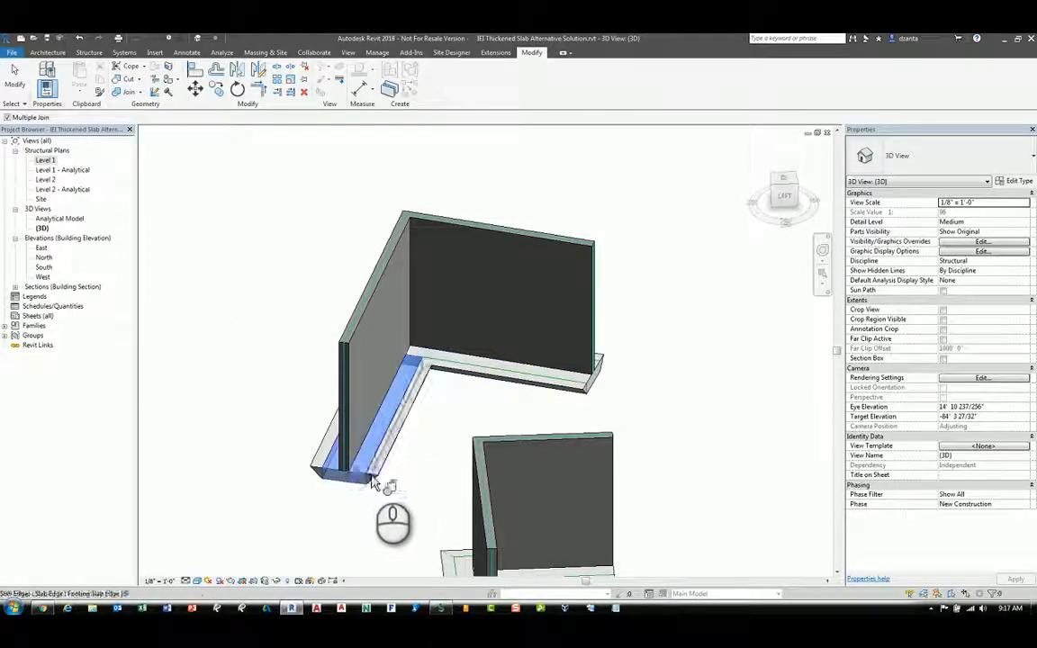
pyautogui.keyDown('shift'); pyautogui.moveTo(508, 432); pyautogui.dragTo(616, 495, button='middle'); pyautogui.keyUp('shift')
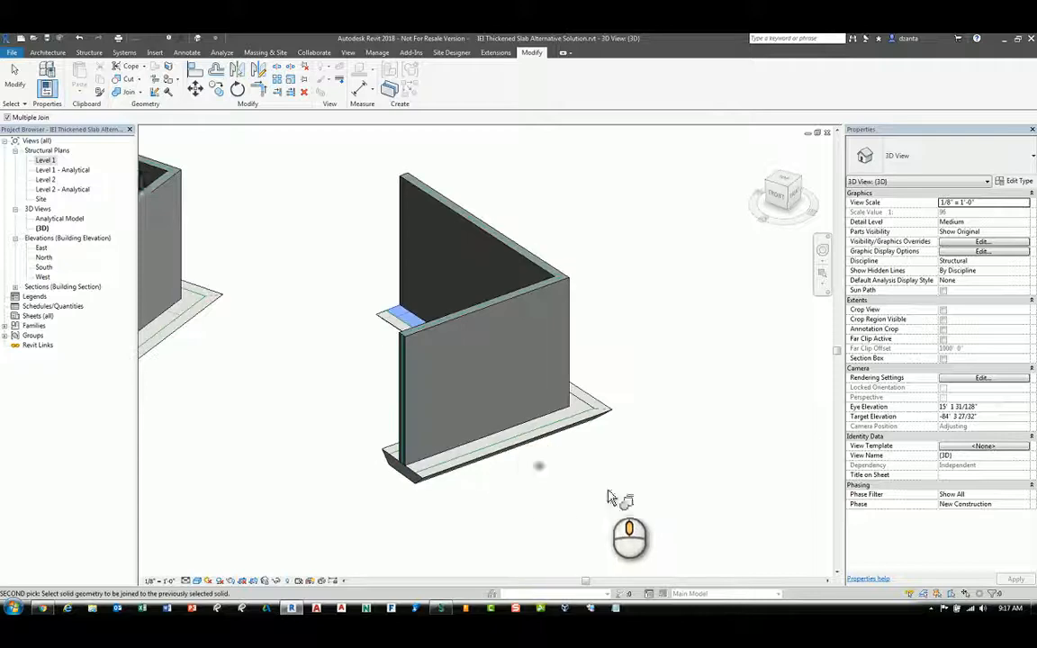
pyautogui.click(14, 76)
# - Select the four model lines around the angled walls' footings and hide their category in the 3D view
pyautogui.keyDown('shift'); pyautogui.moveTo(398, 308); pyautogui.dragTo(715, 372, button='middle'); pyautogui.keyUp('shift')
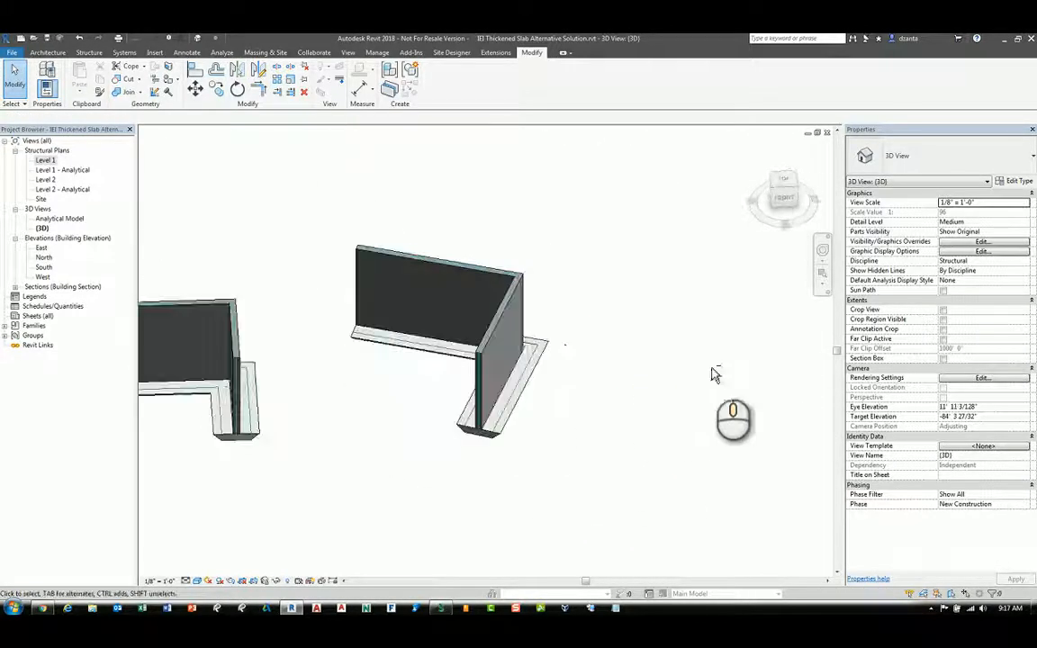
pyautogui.scroll(2, 566, 352)
pyautogui.keyDown('shift'); pyautogui.moveTo(539, 324); pyautogui.dragTo(605, 403, button='middle'); pyautogui.keyUp('shift')
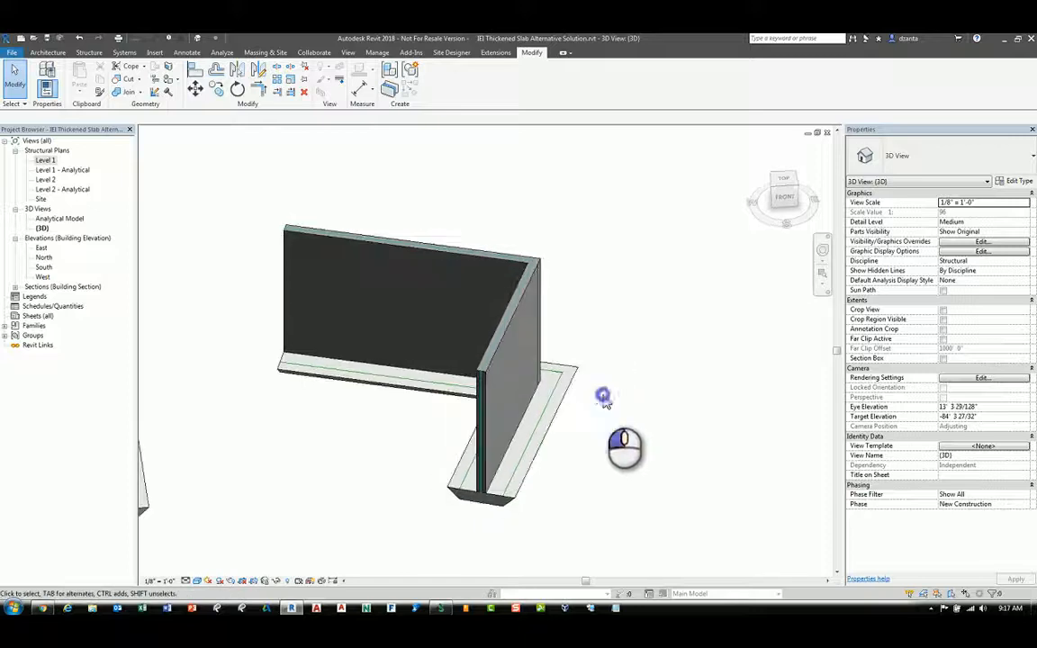
pyautogui.click(548, 400)
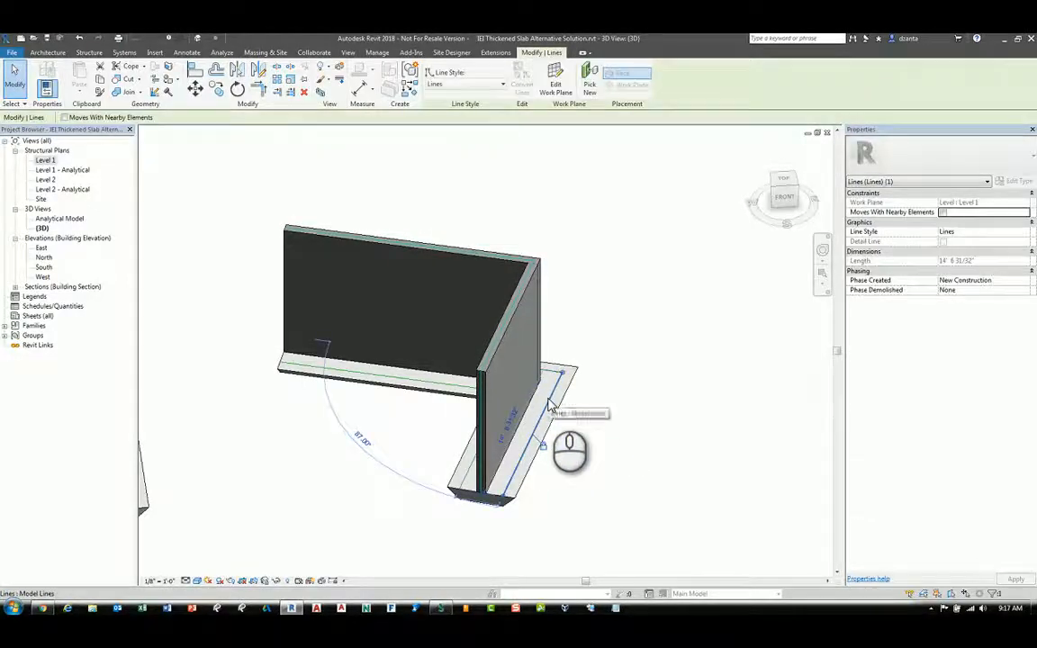
pyautogui.rightClick(551, 406)
pyautogui.moveTo(621, 273)
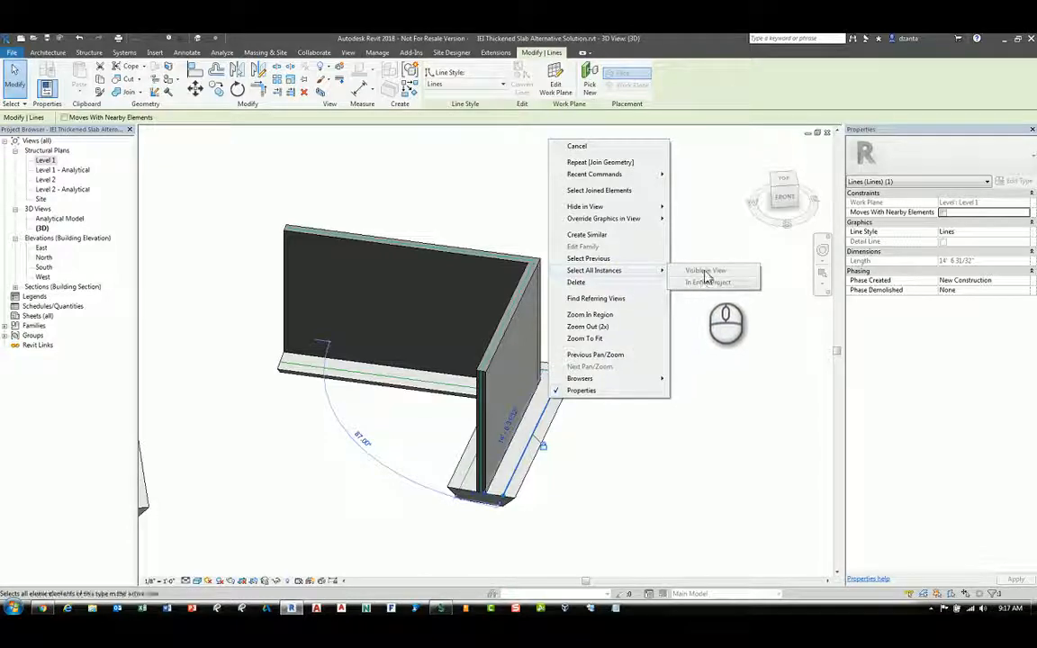
pyautogui.click(692, 386)
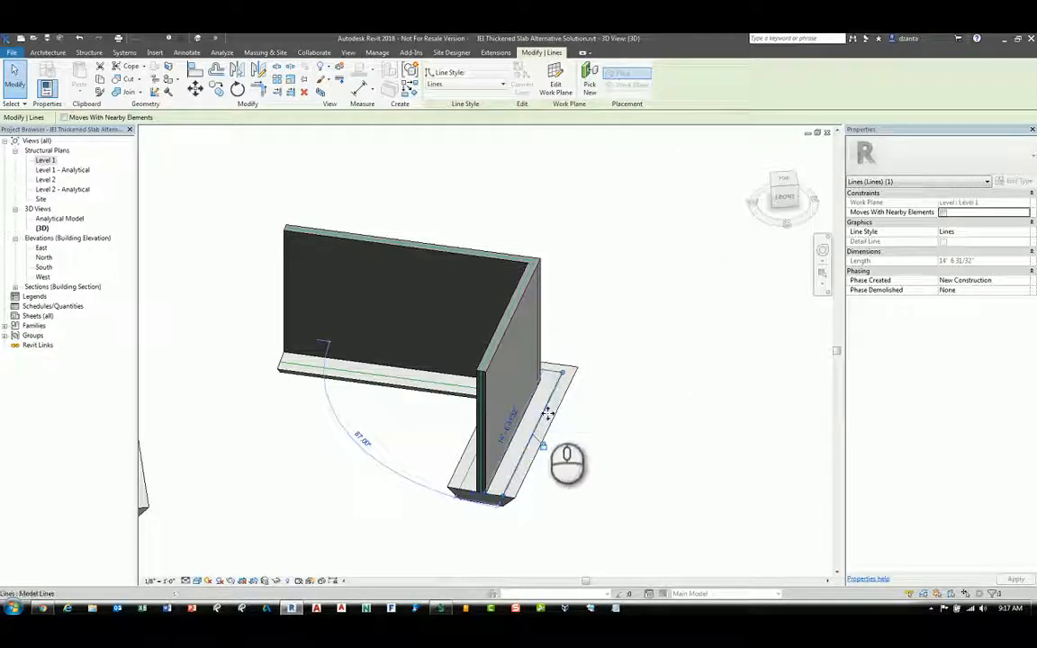
pyautogui.keyDown('shift'); pyautogui.moveTo(590, 461); pyautogui.dragTo(450, 502, button='middle'); pyautogui.keyUp('shift')
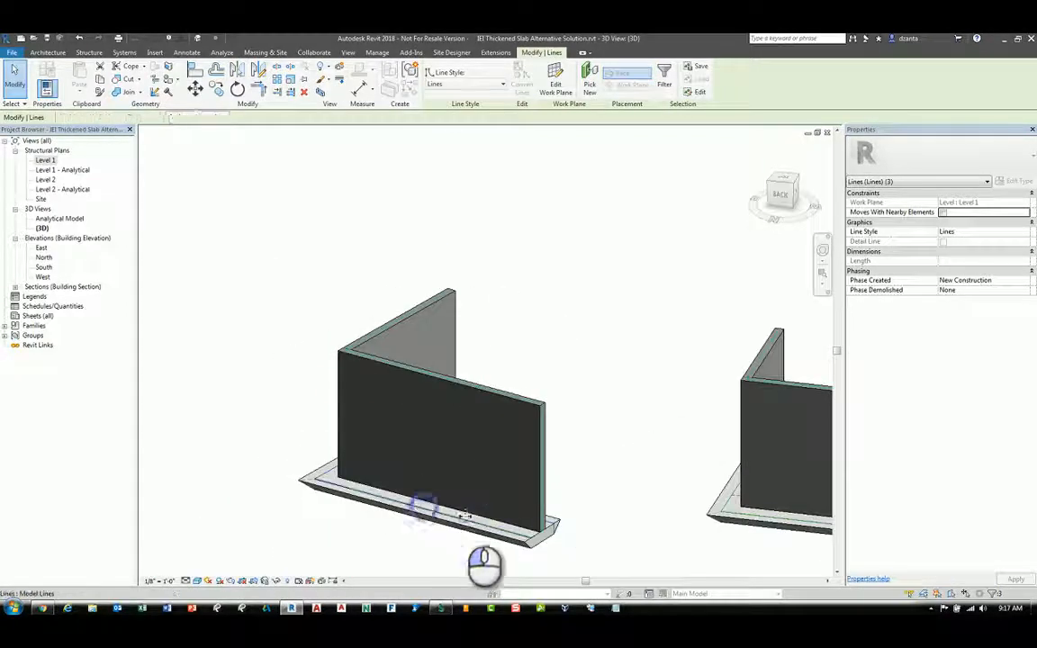
pyautogui.keyDown('shift'); pyautogui.moveTo(576, 382); pyautogui.dragTo(589, 329, button='middle'); pyautogui.keyUp('shift')
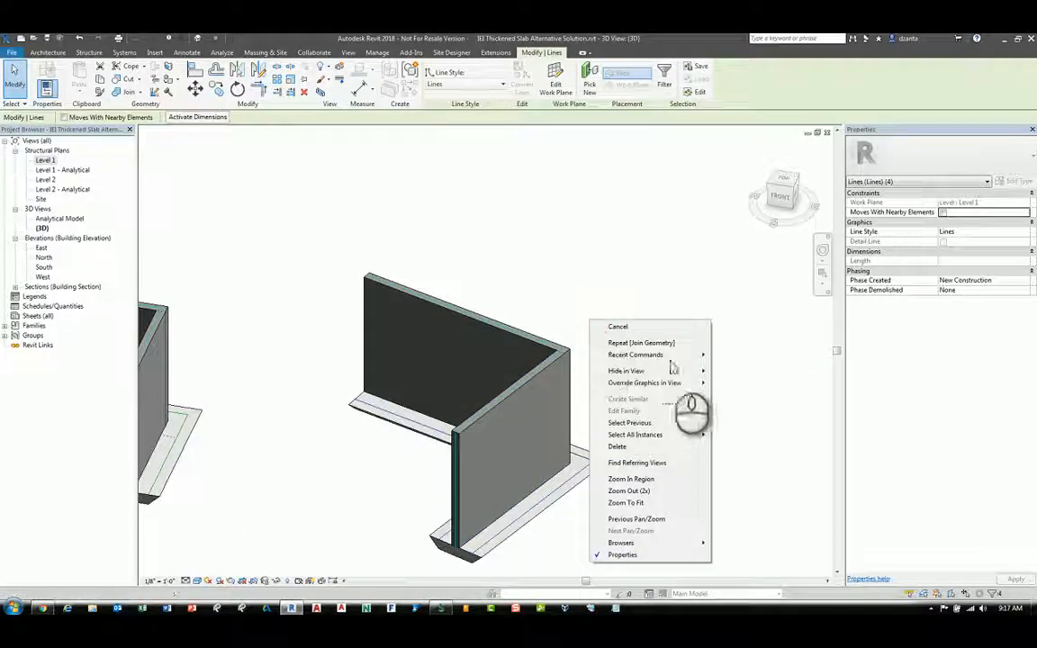
pyautogui.moveTo(676, 372)
pyautogui.click(737, 383)
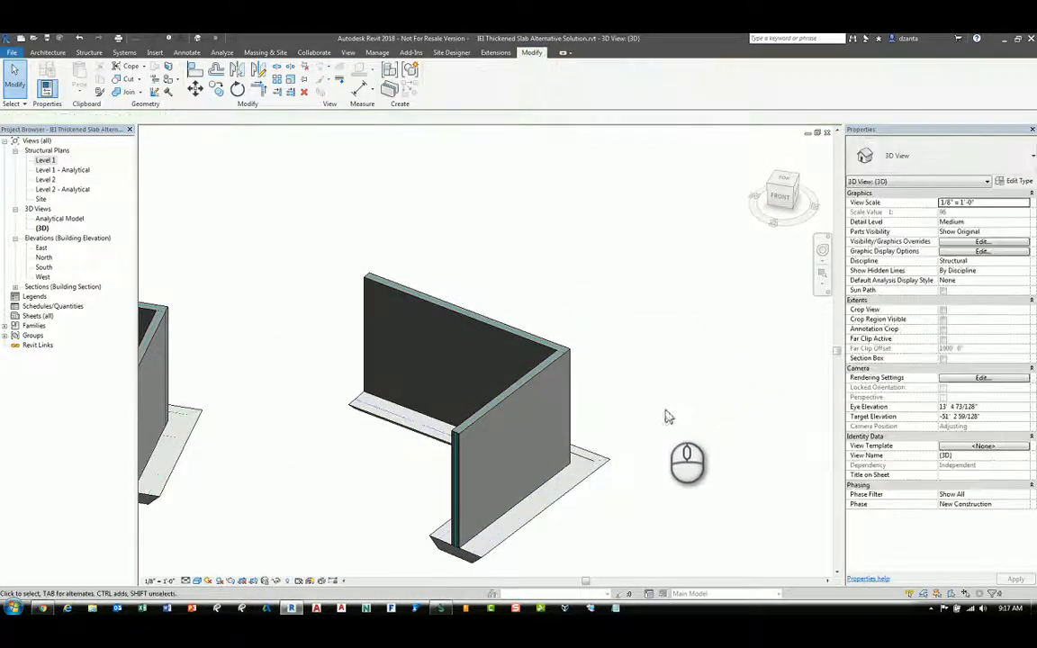
# - Join the angled wall's foundation to the outer slab edge at the corner using Join Geometry with Multiple Join
pyautogui.keyDown('shift'); pyautogui.moveTo(676, 423); pyautogui.dragTo(494, 452, button='middle'); pyautogui.keyUp('shift')
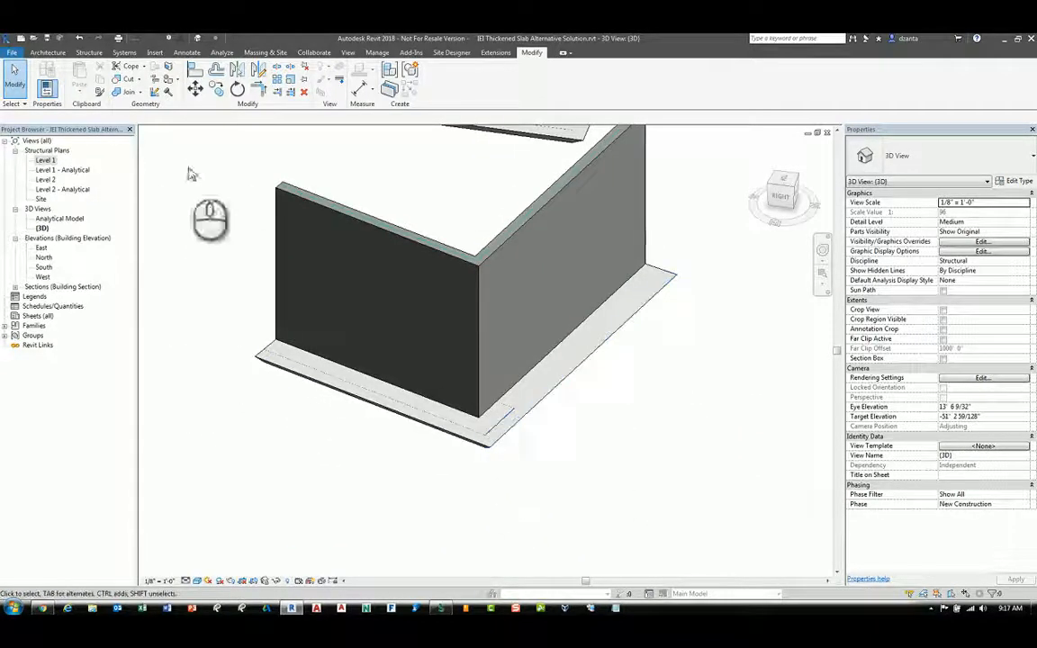
pyautogui.click(123, 92)
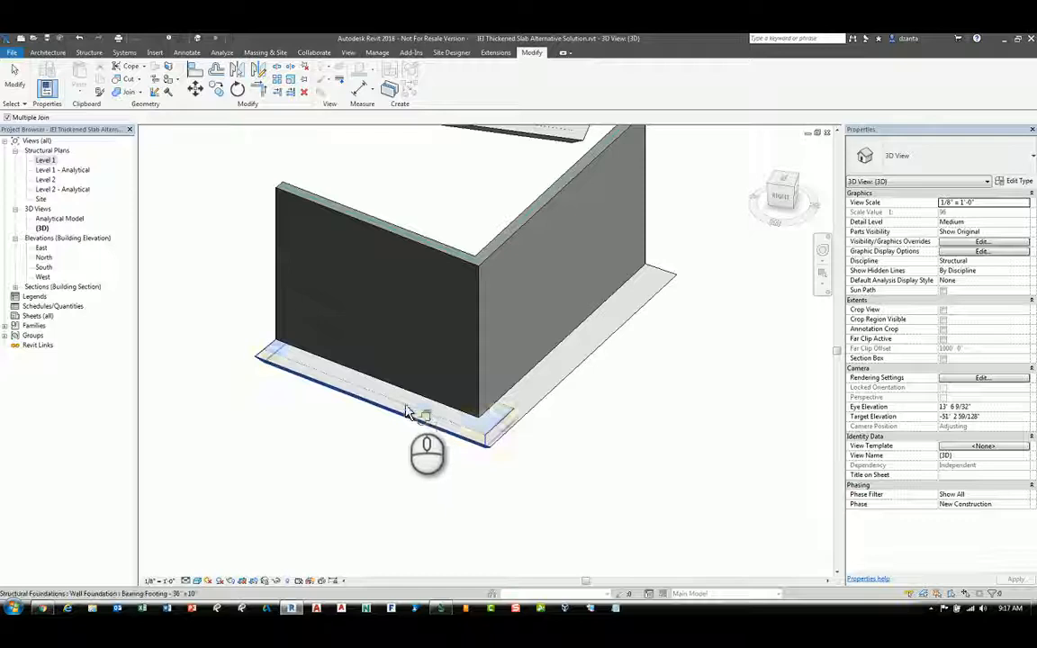
pyautogui.click(520, 416)
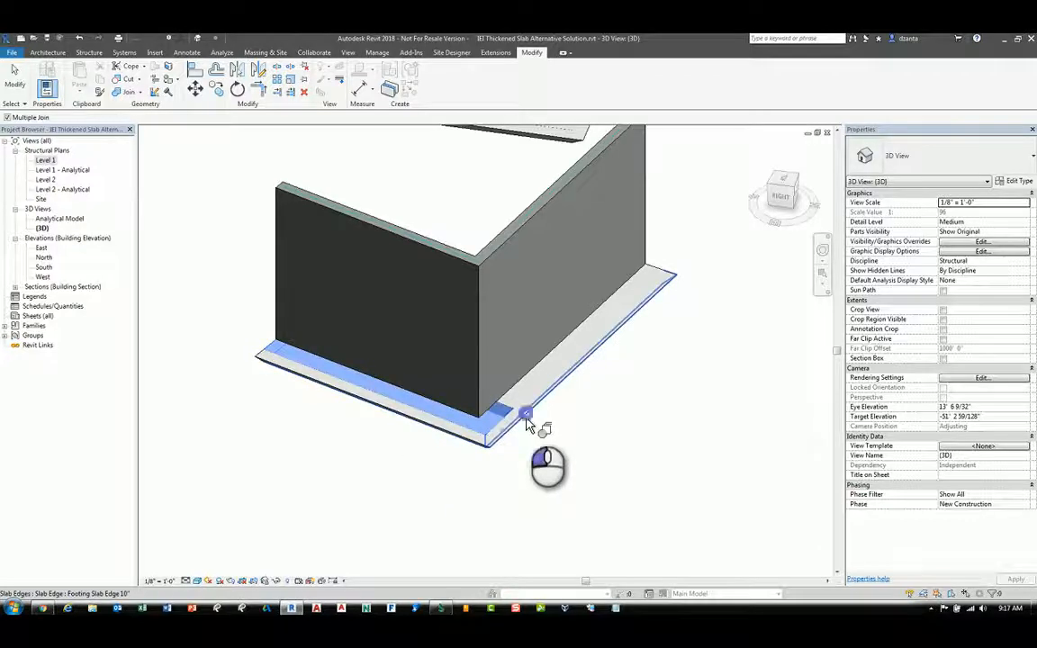
pyautogui.click(20, 86)
pyautogui.scroll(-2, 612, 446)
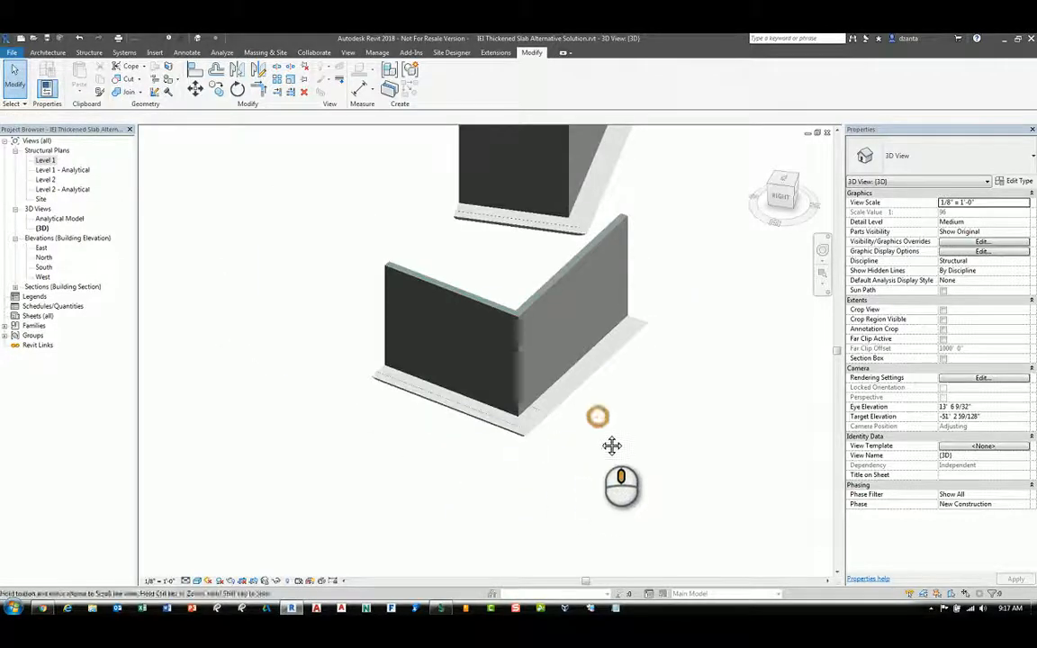
pyautogui.scroll(-2, 612, 446)
pyautogui.keyDown('shift'); pyautogui.moveTo(644, 491); pyautogui.dragTo(703, 459, button='middle'); pyautogui.keyUp('shift')
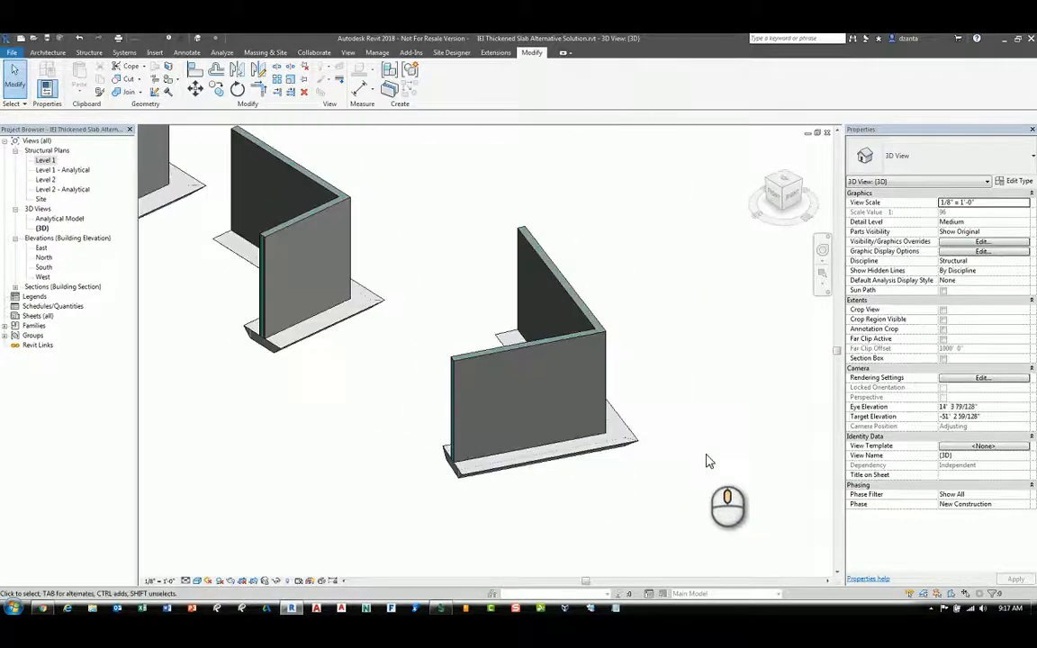
# - Open the Level 1 structural plan and examine the footings under the angled walls
pyautogui.doubleClick(46, 162)
pyautogui.scroll(2, 599, 347)
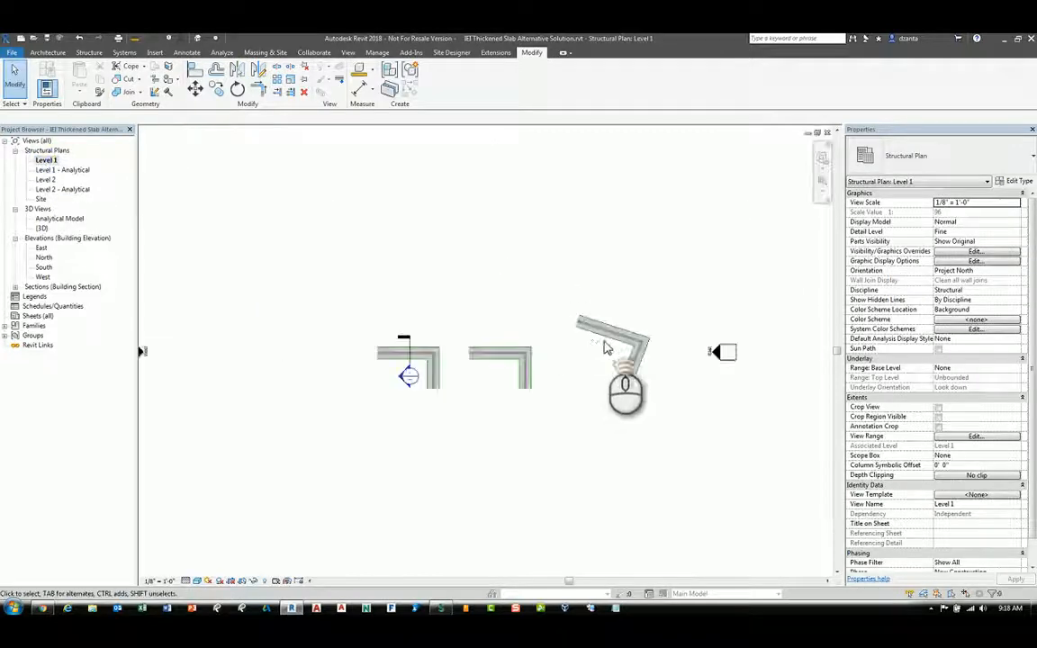
pyautogui.scroll(1, 603, 346)
pyautogui.moveTo(593, 342); pyautogui.dragTo(510, 326, button='middle')
pyautogui.scroll(1, 549, 342)
pyautogui.scroll(2, 504, 306)
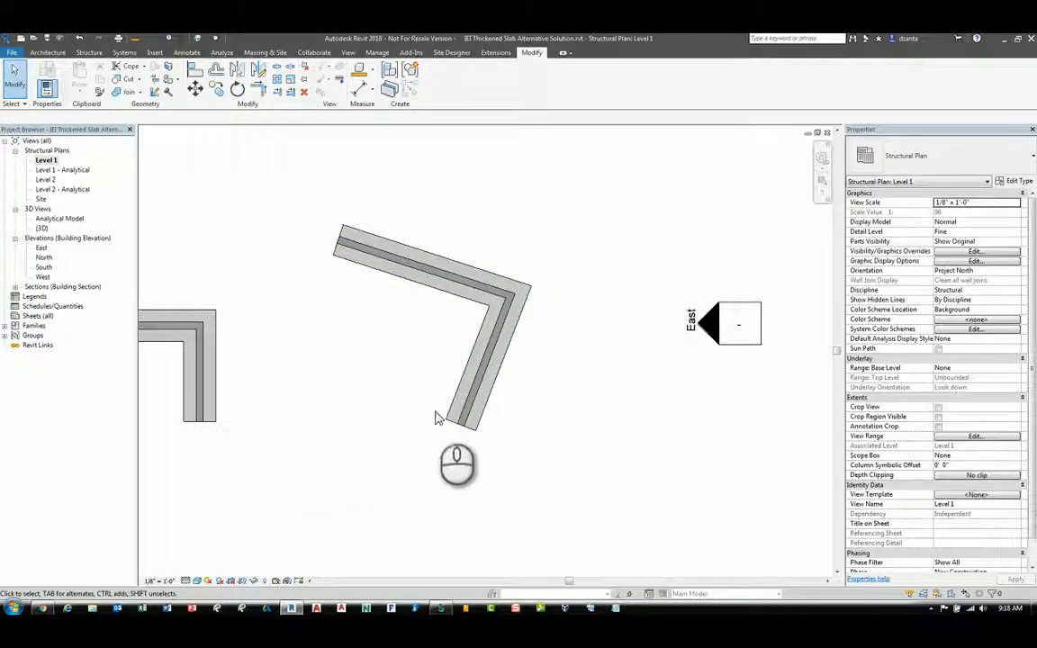
# - Reveal hidden elements in the Level 1 plan, unhide the Slab Edges category through the angled wall's outer slab edge, and exit reveal mode
pyautogui.click(264, 582)
pyautogui.moveTo(417, 470); pyautogui.dragTo(680, 407, button='middle')
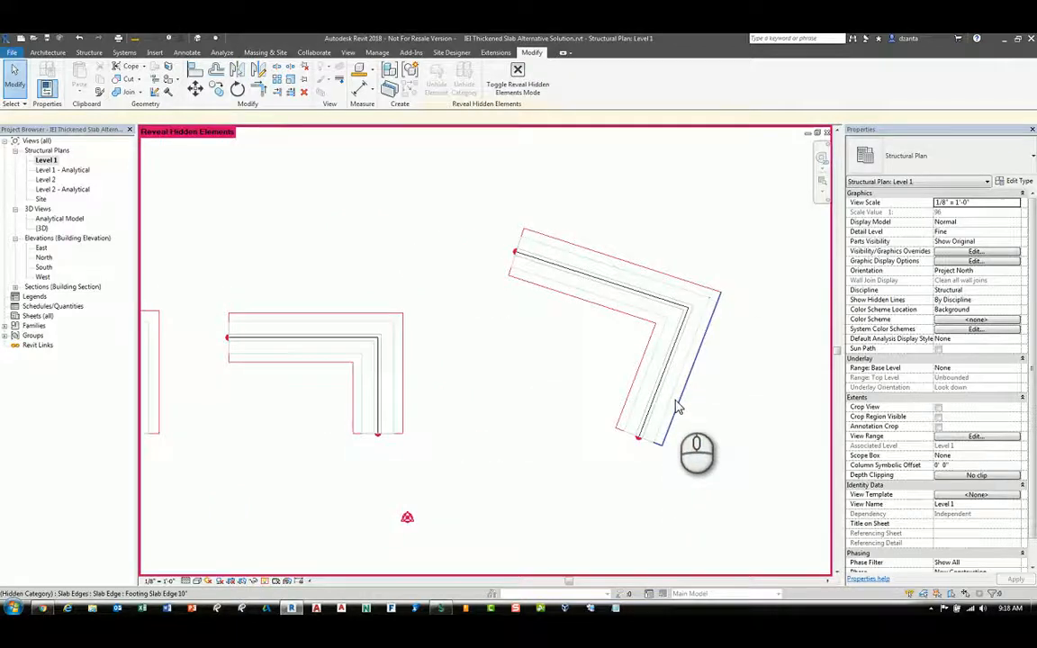
pyautogui.click(680, 407)
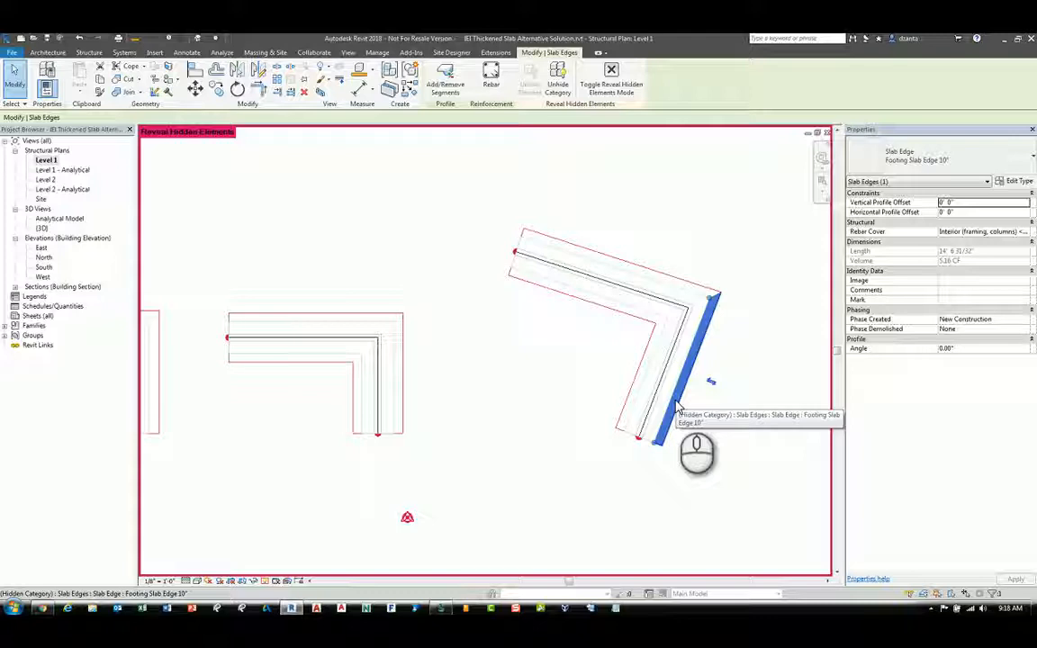
pyautogui.click(557, 90)
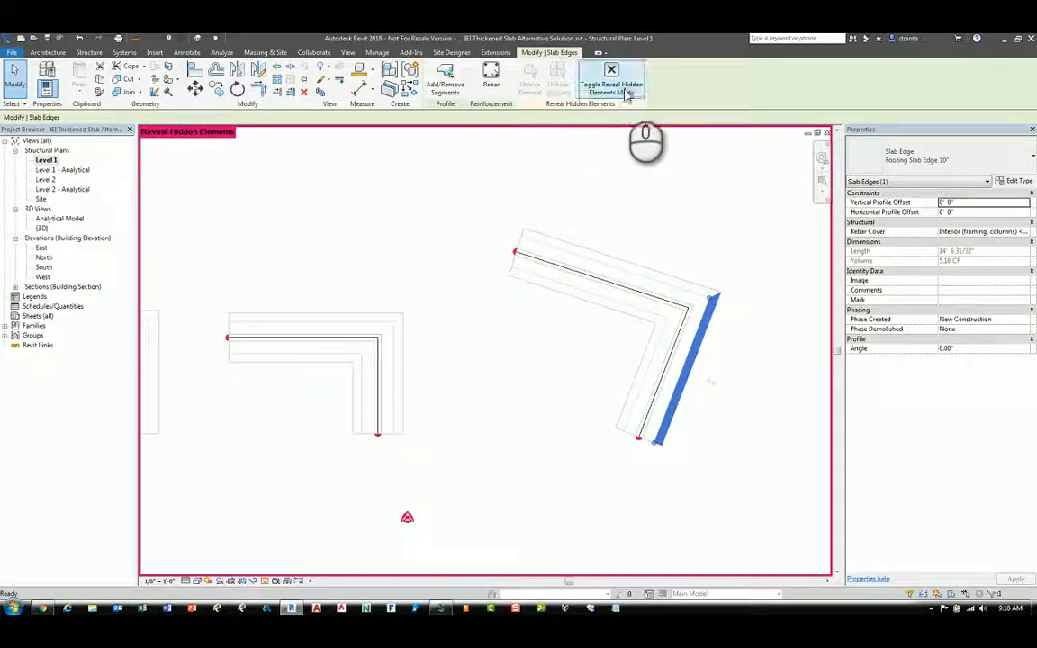
pyautogui.click(612, 81)
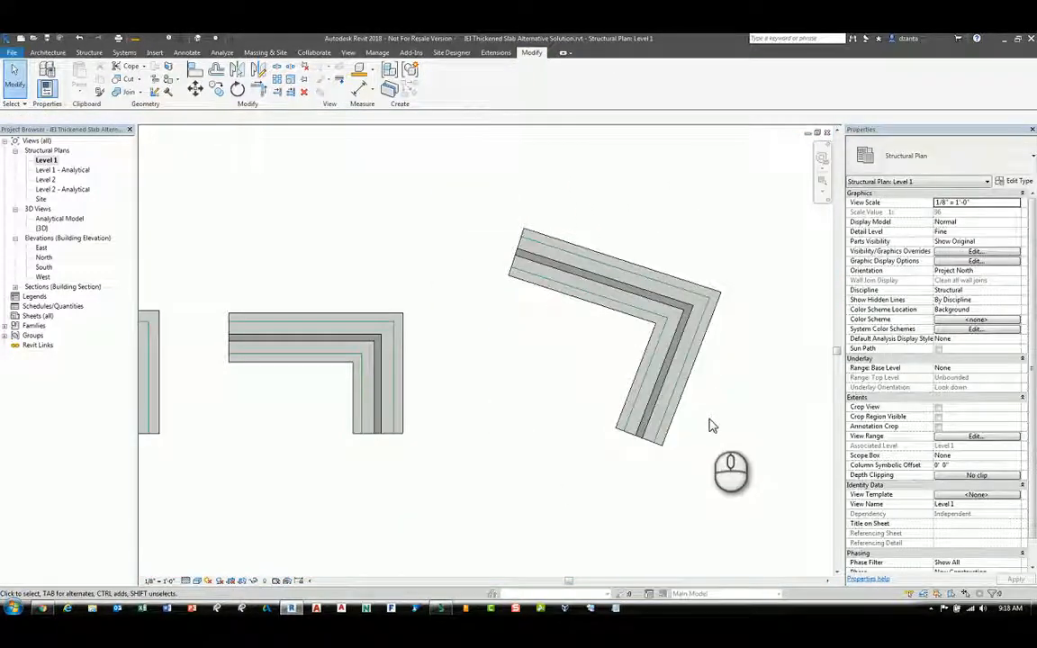
pyautogui.moveTo(718, 400); pyautogui.dragTo(606, 421, button='middle')
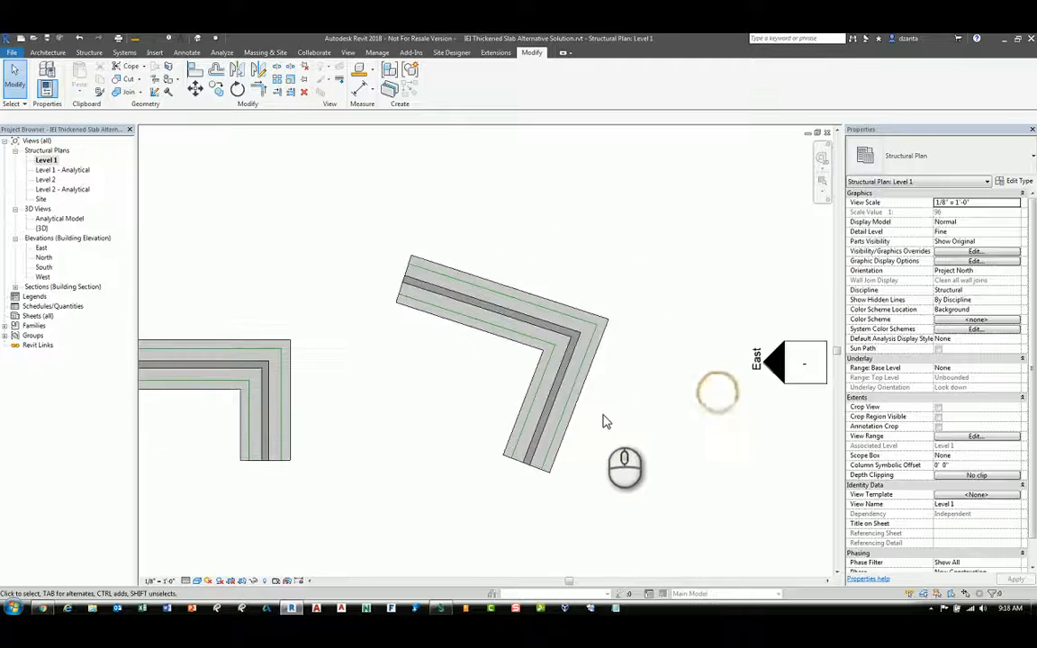
pyautogui.scroll(2, 607, 421)
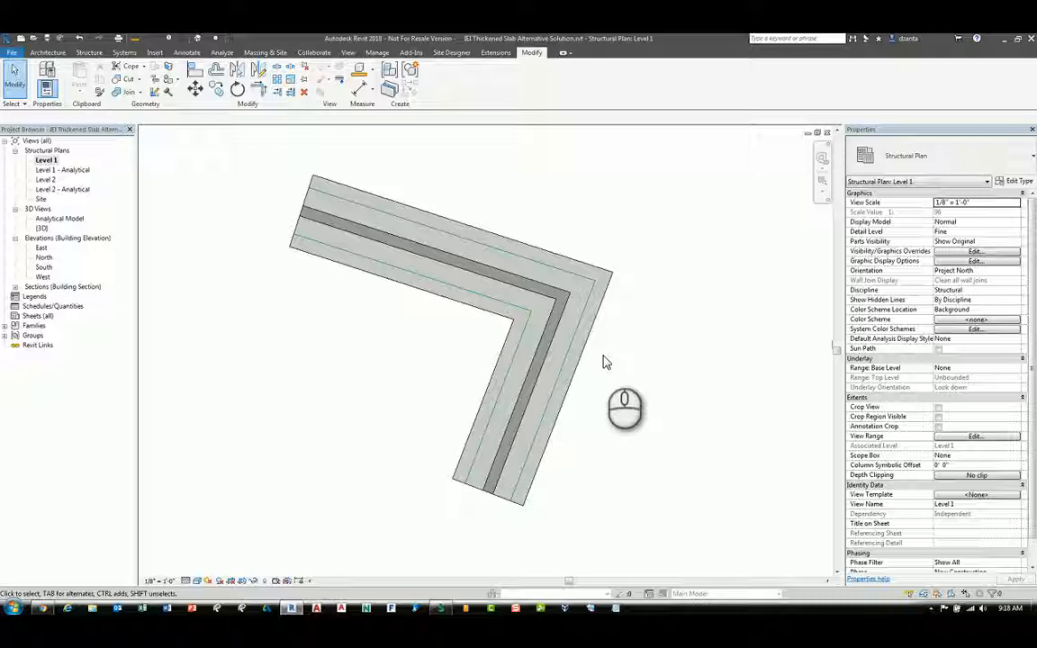
# - Select all Footing Slab Edge 10" instances and hide their category in the Level 1 plan
pyautogui.click(587, 320)
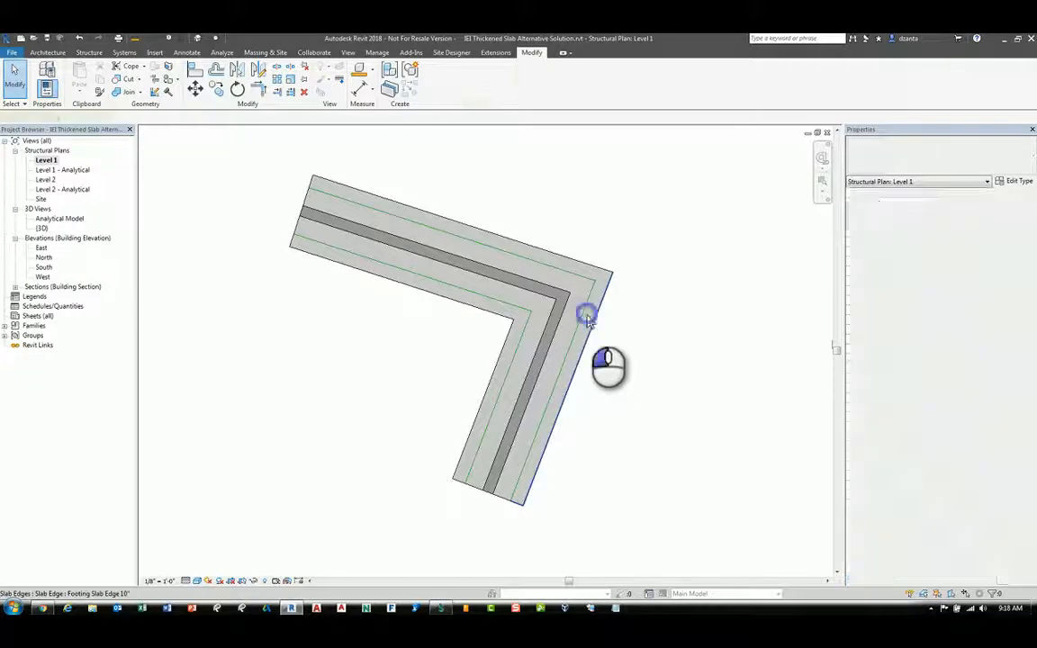
pyautogui.click(587, 316)
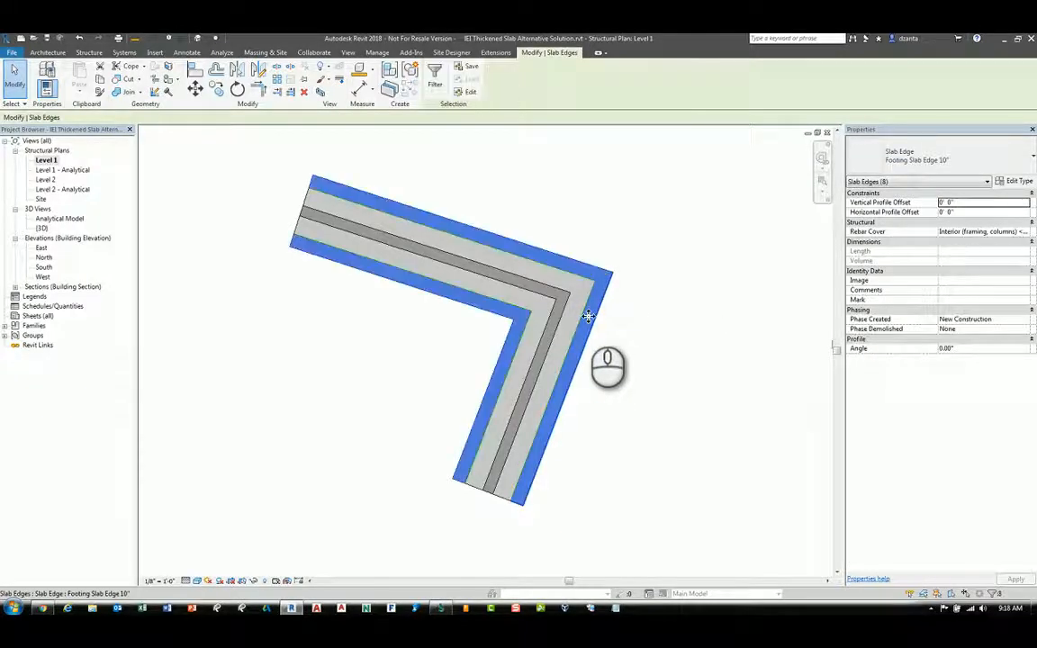
pyautogui.rightClick(592, 320)
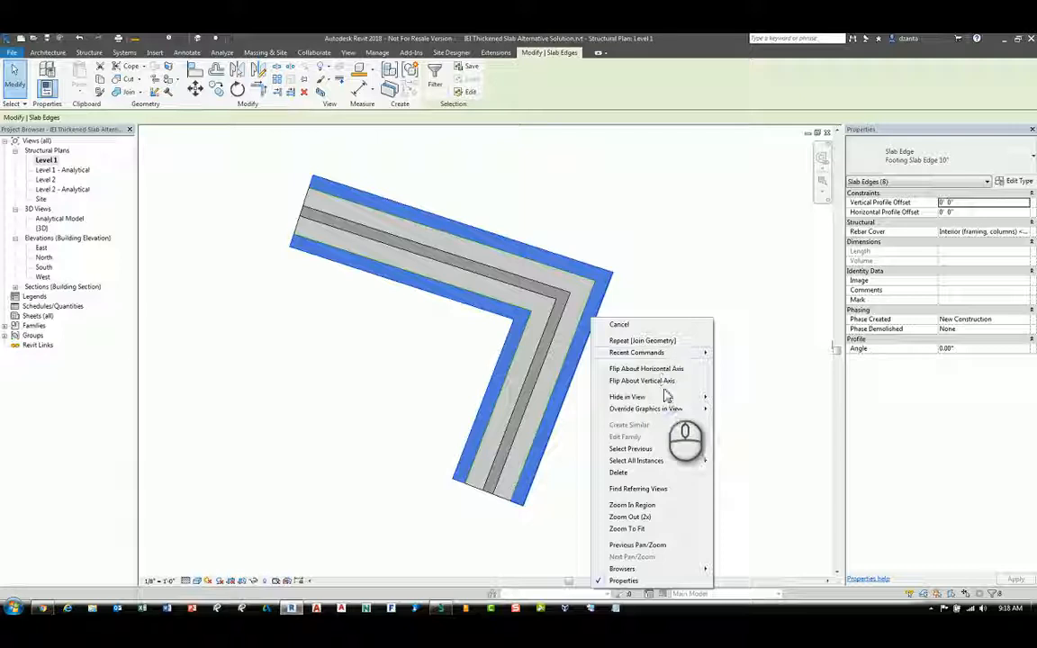
pyautogui.moveTo(667, 400)
pyautogui.click(747, 411)
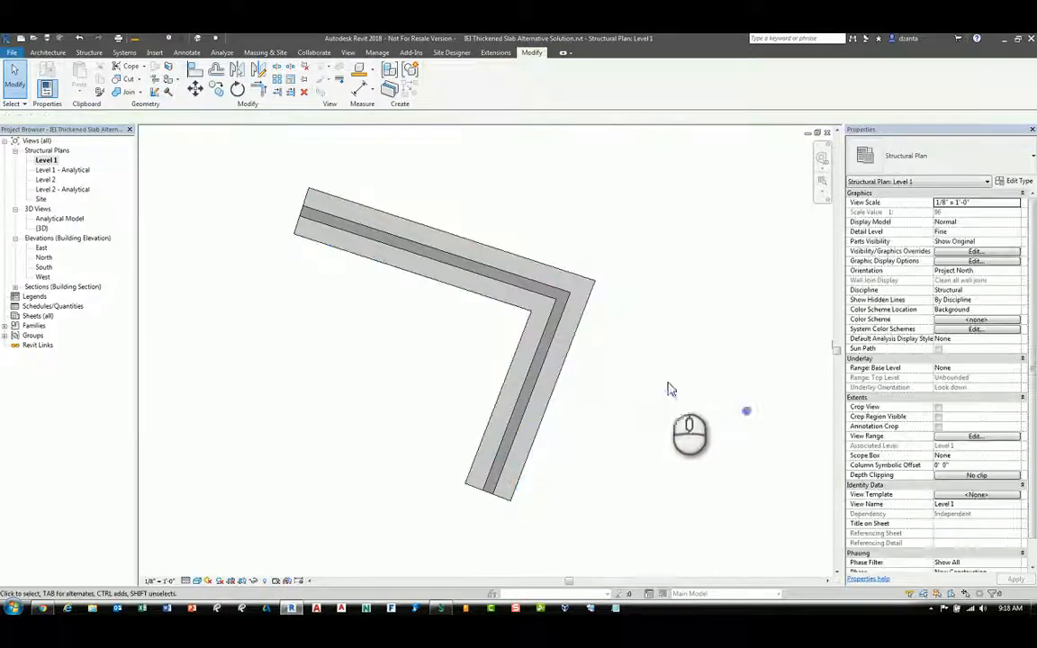
# - Check the model line along the angled footing's outer edge and compare the three wall corners in plan
pyautogui.click(573, 341)
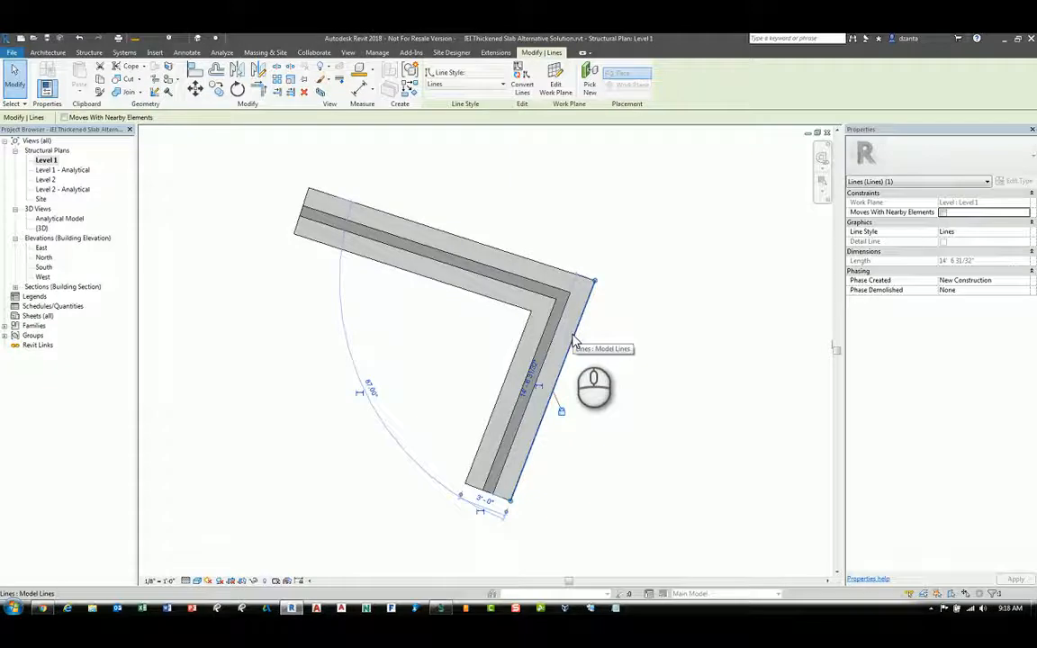
pyautogui.click(625, 378)
pyautogui.scroll(-5, 625, 378)
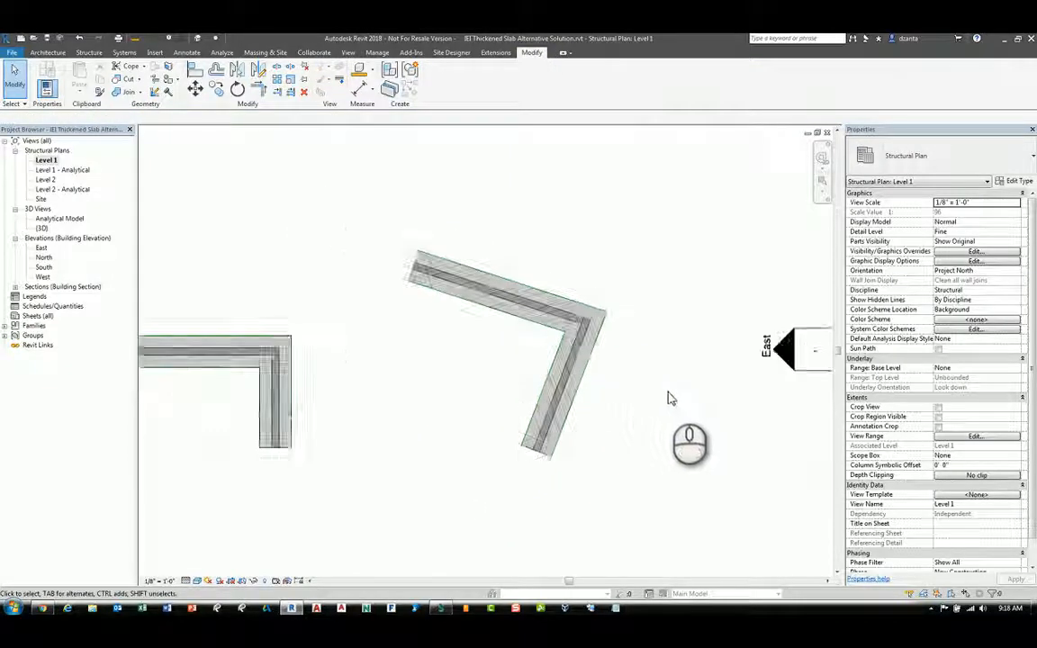
pyautogui.moveTo(641, 423); pyautogui.dragTo(738, 419, button='middle')
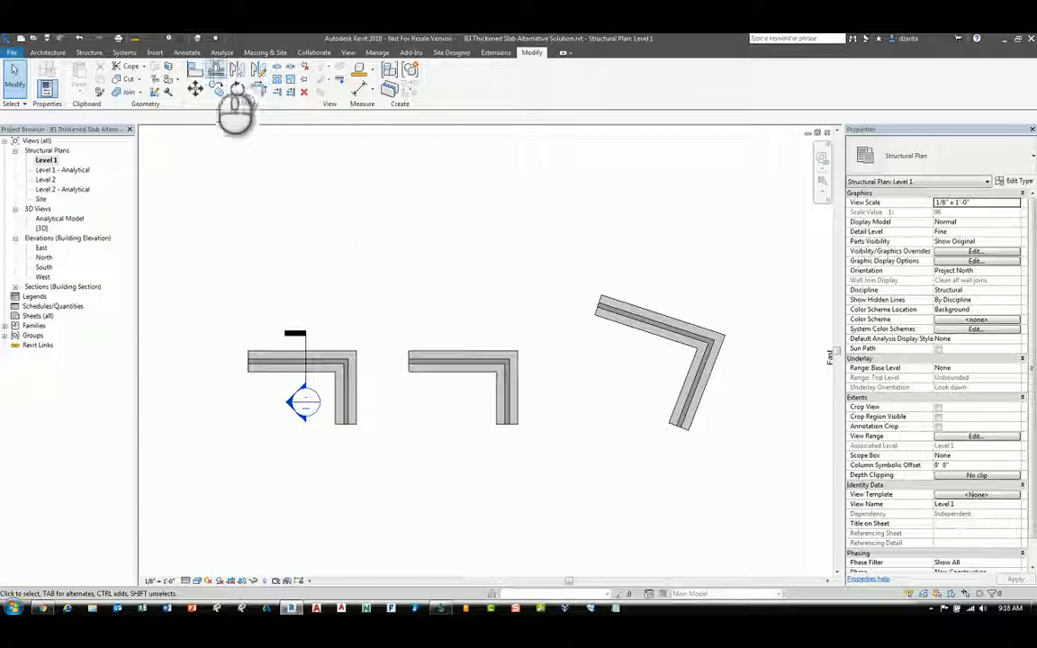
# - Return to the 3D view and examine the end profile of the thickened footing up close
pyautogui.click(196, 39)
pyautogui.click(89, 52)
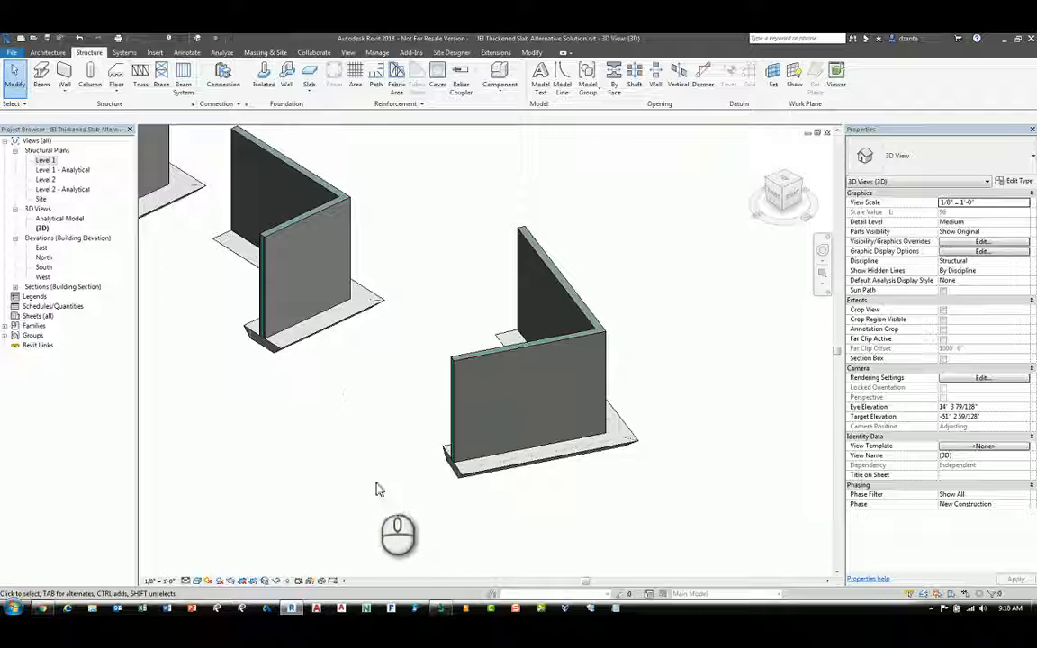
pyautogui.keyDown('shift'); pyautogui.moveTo(376, 482); pyautogui.dragTo(439, 487, button='middle'); pyautogui.keyUp('shift')
pyautogui.moveTo(271, 454); pyautogui.dragTo(449, 387, button='middle')
pyautogui.scroll(2, 449, 383)
pyautogui.scroll(2, 396, 364)
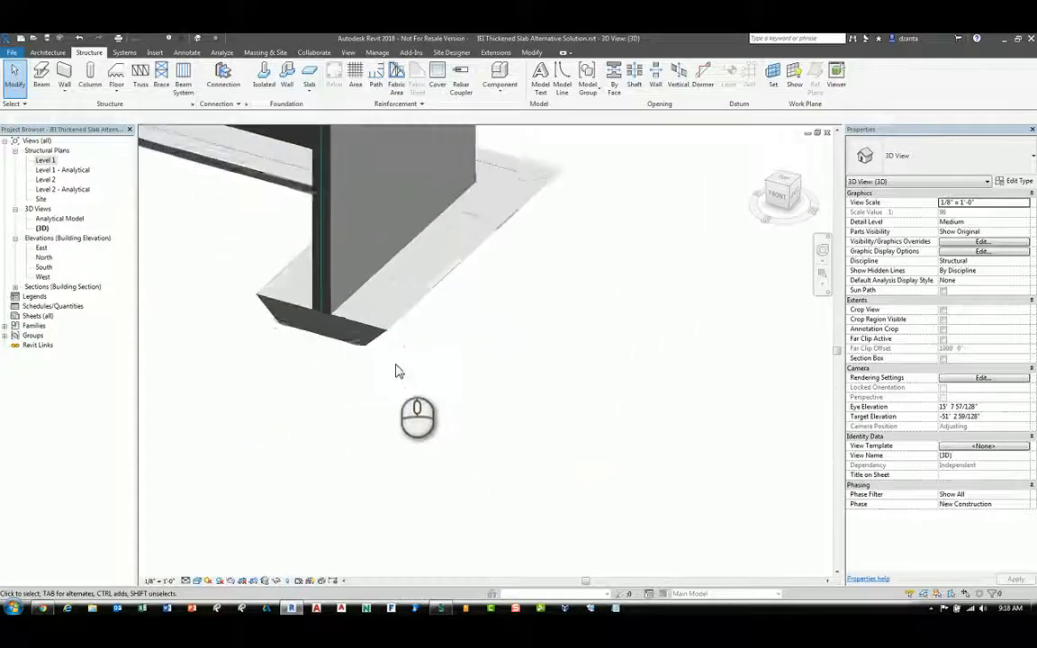